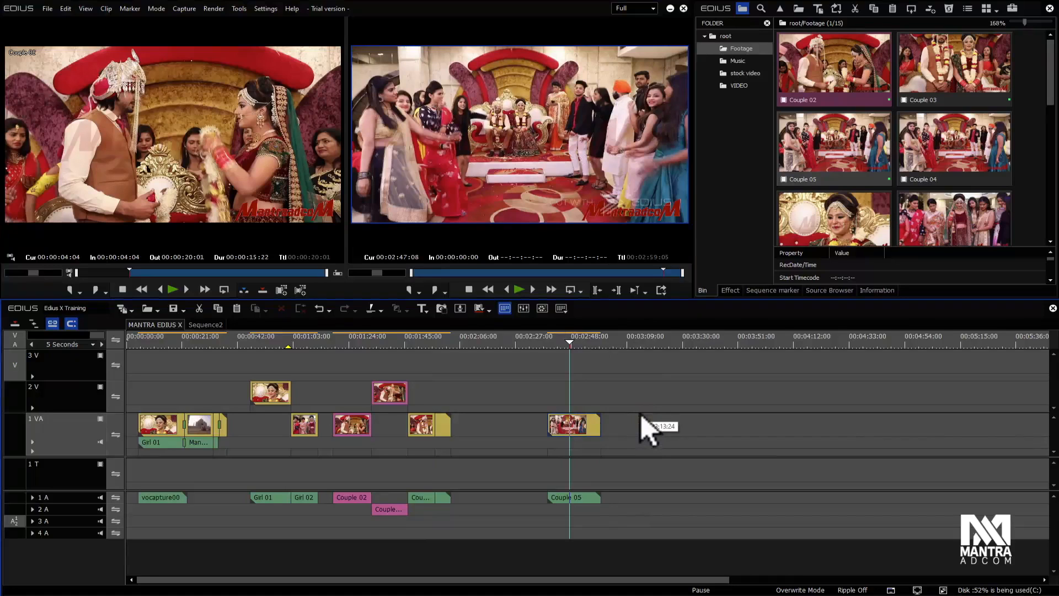
Step: Add the Couple 02 clip from the bin to track 1 VA after the Couple 05 clip
drag(839, 78, 623, 428)
click(671, 396)
click(718, 406)
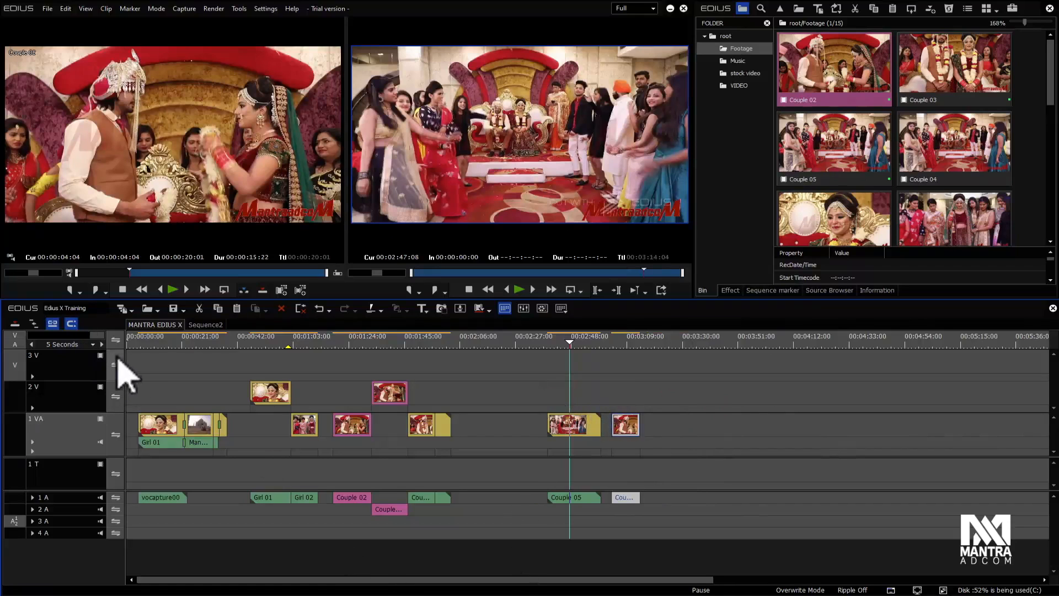
Step: Zoom into the timeline around Couple 05 and Couple 02 and select Couple 05 to inspect its linked video and audio
scroll(122, 380, up, 5)
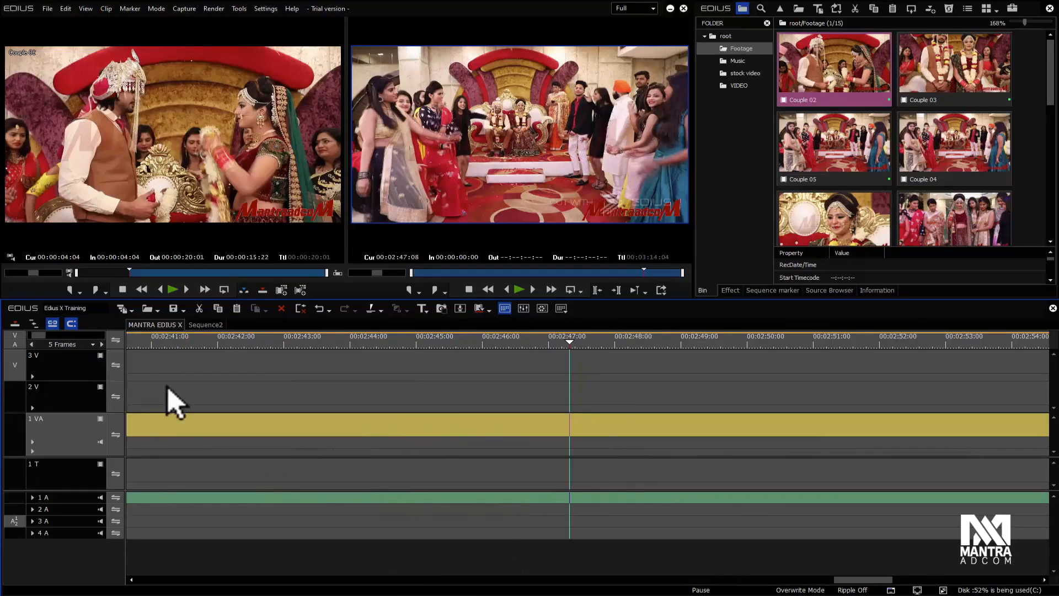
scroll(175, 404, down, 2)
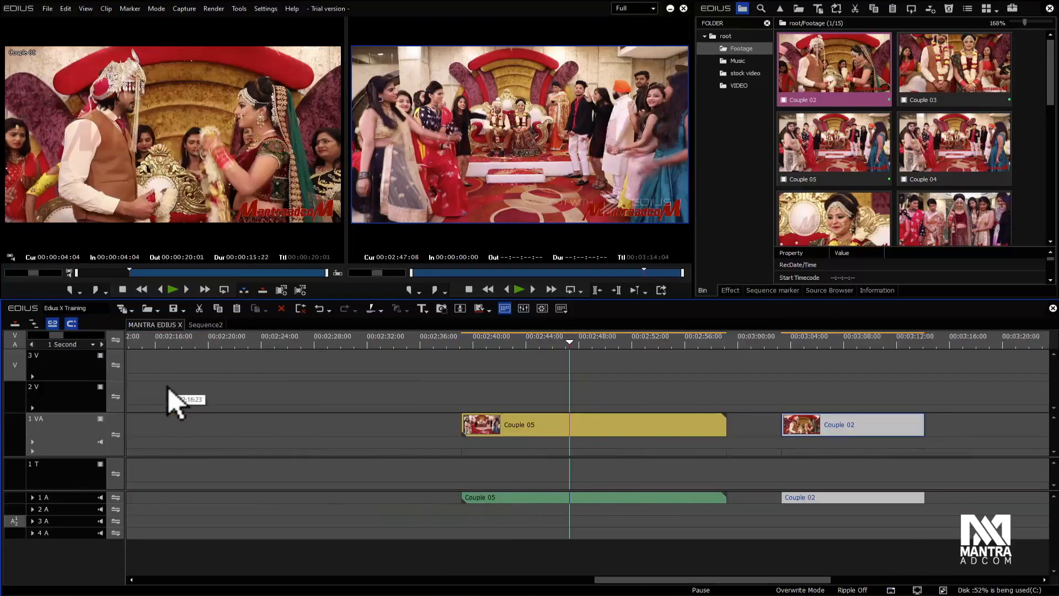
drag(618, 581, 669, 582)
click(557, 362)
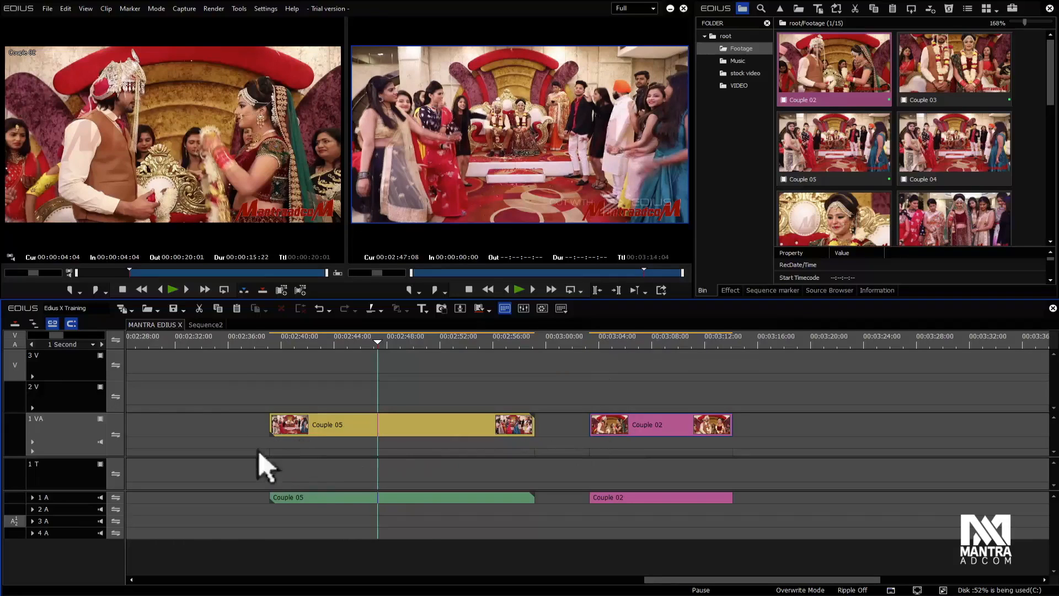
click(330, 425)
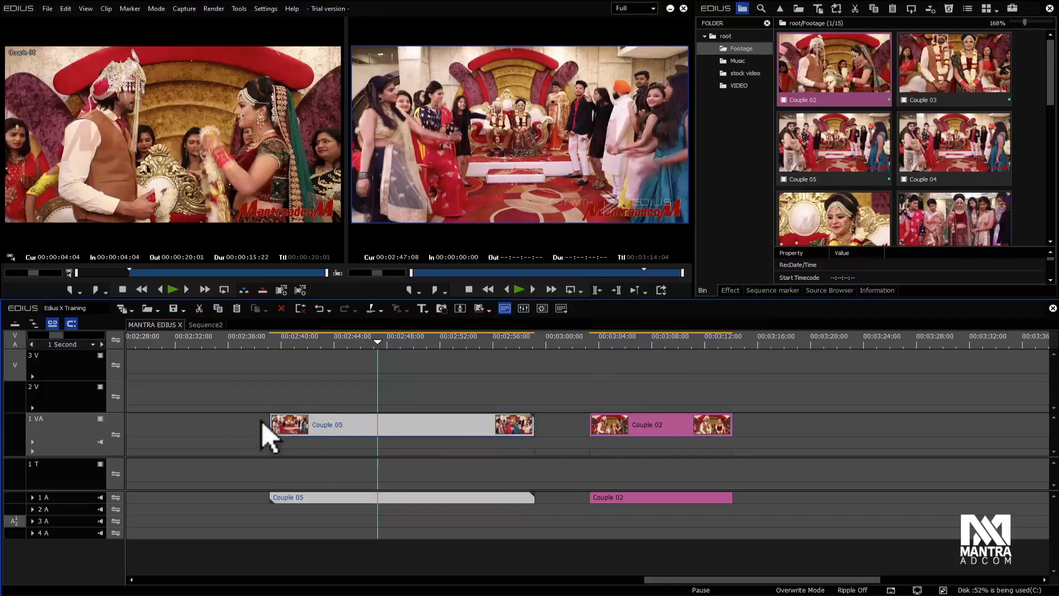
click(564, 403)
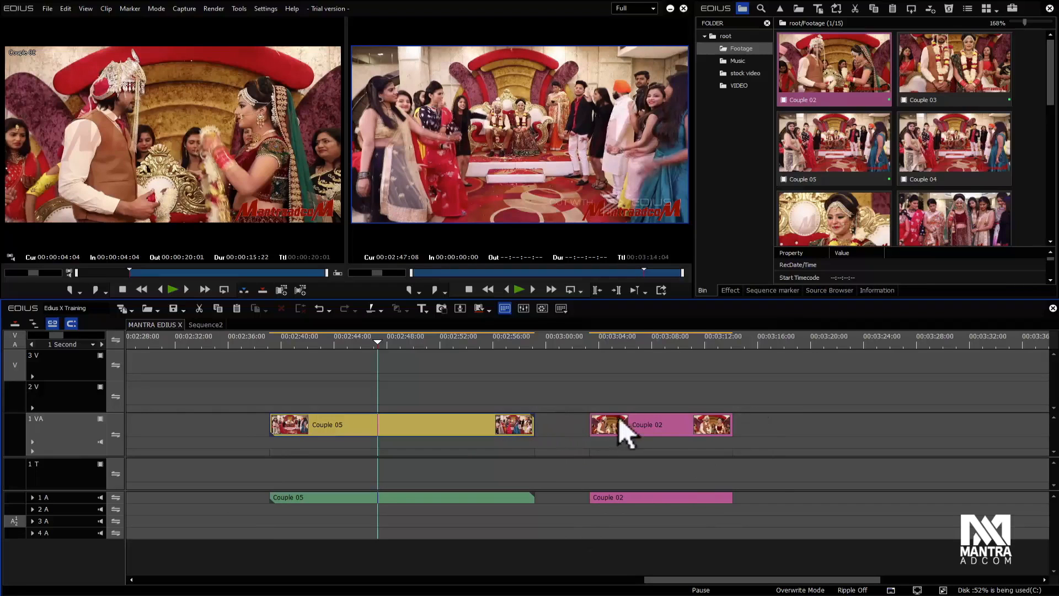
Step: Trim the Couple 02 clip's edges slightly, then select its video and audio parts together
drag(734, 429, 762, 441)
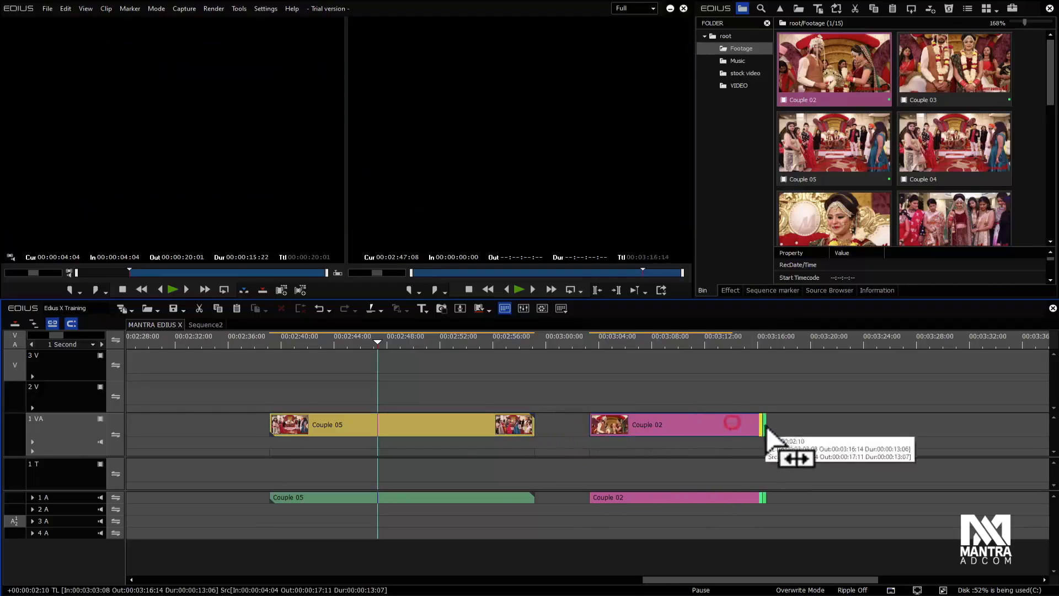
mouse_move(591, 432)
mouse_down()
mouse_move(561, 434)
mouse_move(588, 434)
mouse_up()
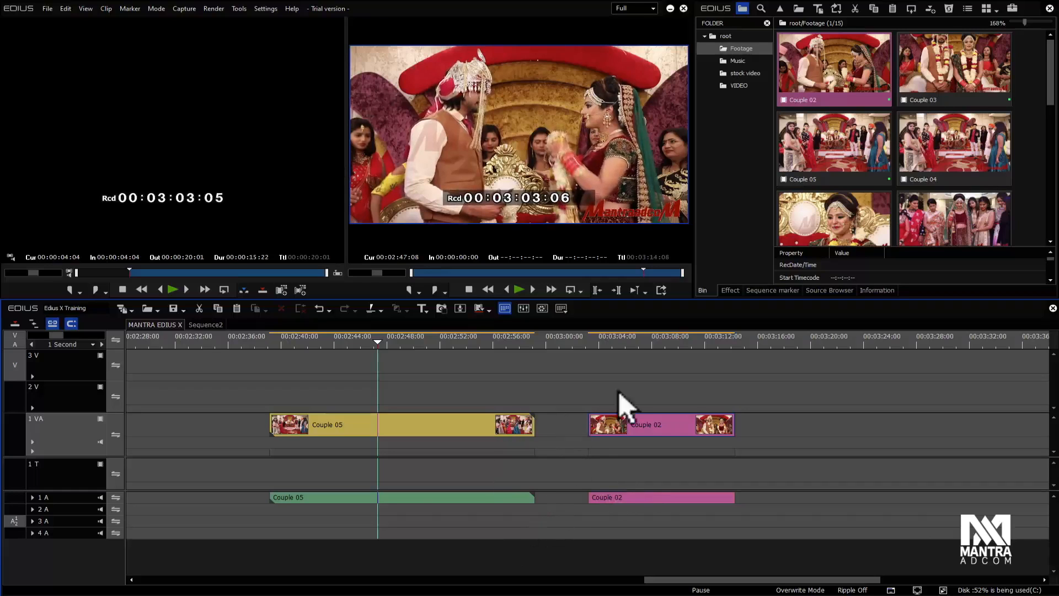
click(651, 423)
click(654, 386)
click(663, 425)
click(805, 529)
click(681, 498)
click(653, 424)
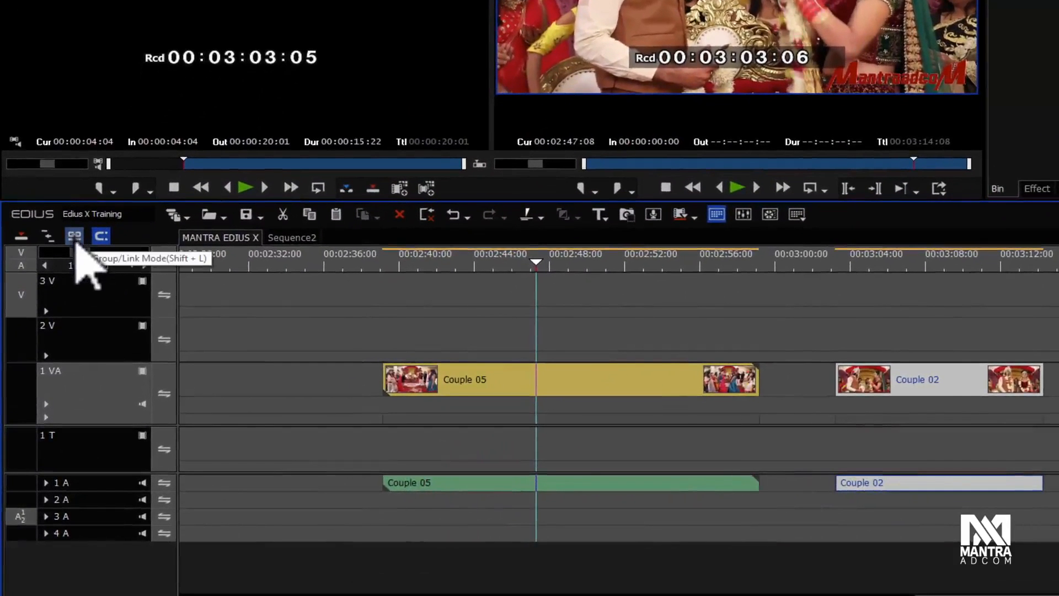
Step: Turn off Group/Link mode and select the video and audio parts of Couple 05 and Couple 02 independently
click(76, 241)
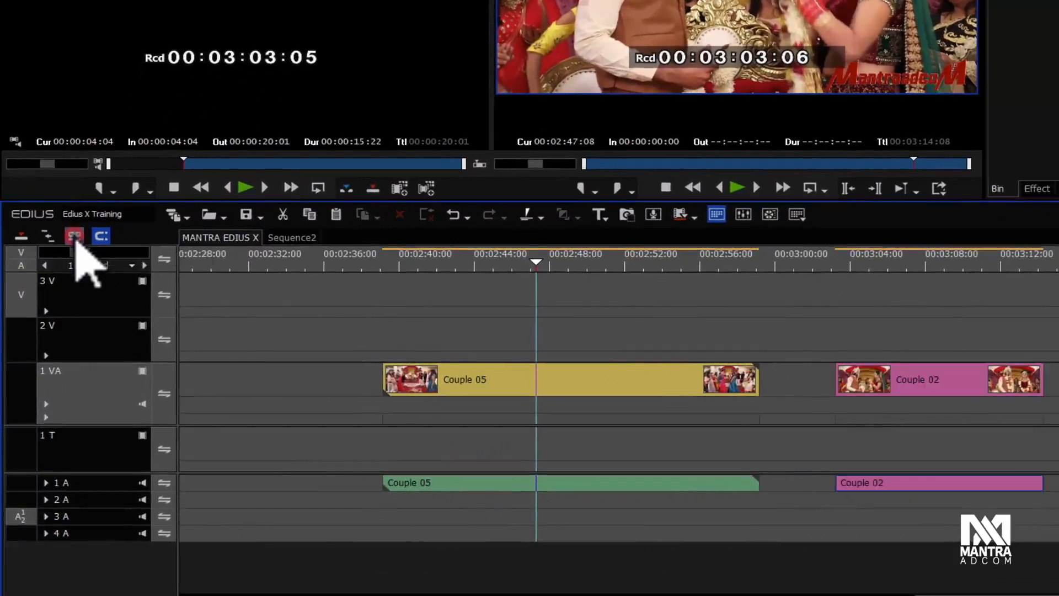
click(599, 300)
click(944, 374)
click(922, 479)
click(702, 480)
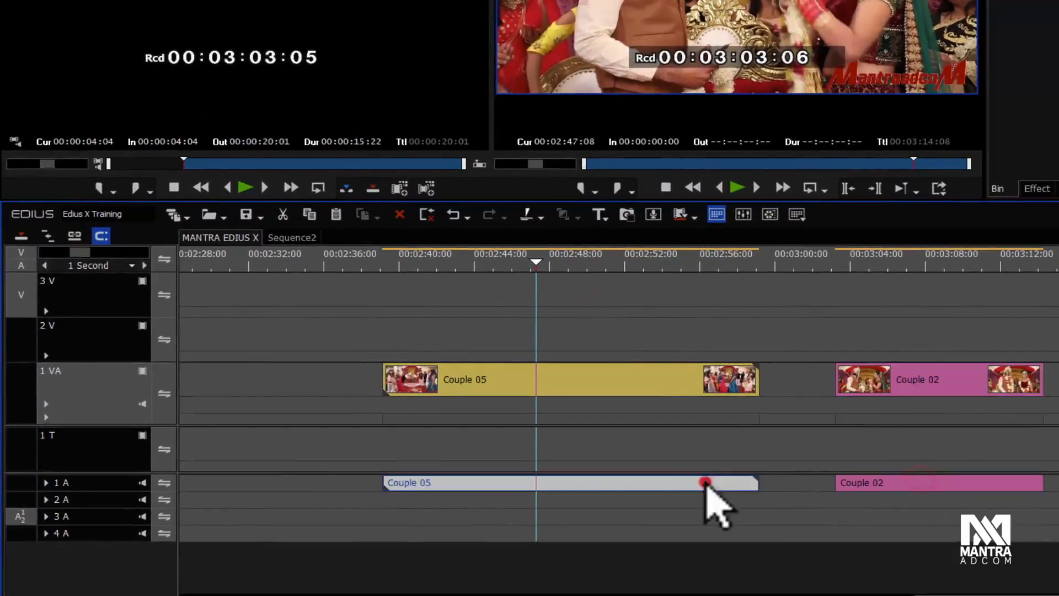
click(669, 382)
click(608, 482)
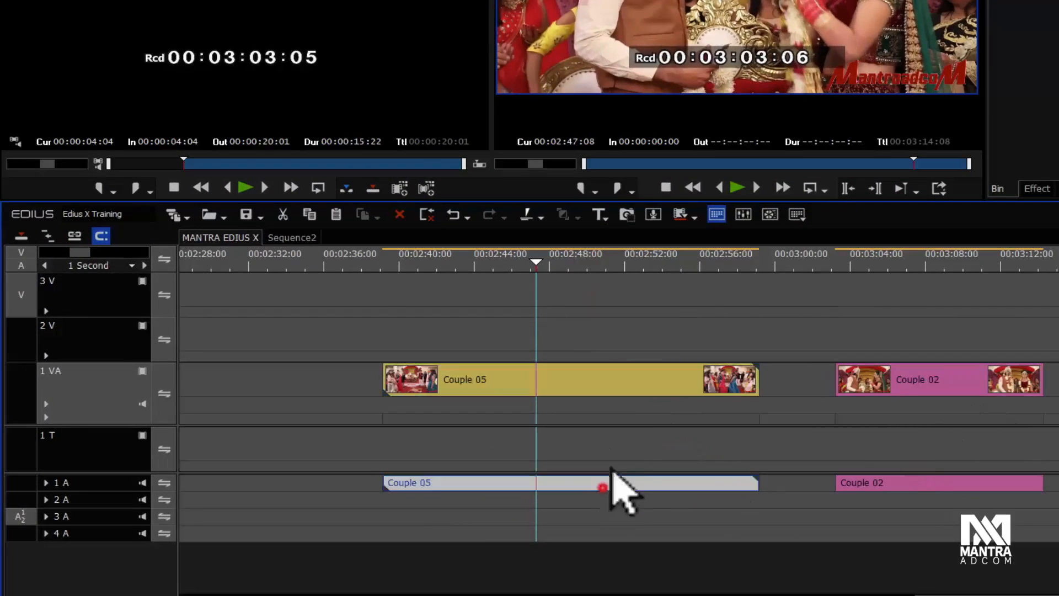
click(630, 375)
click(913, 379)
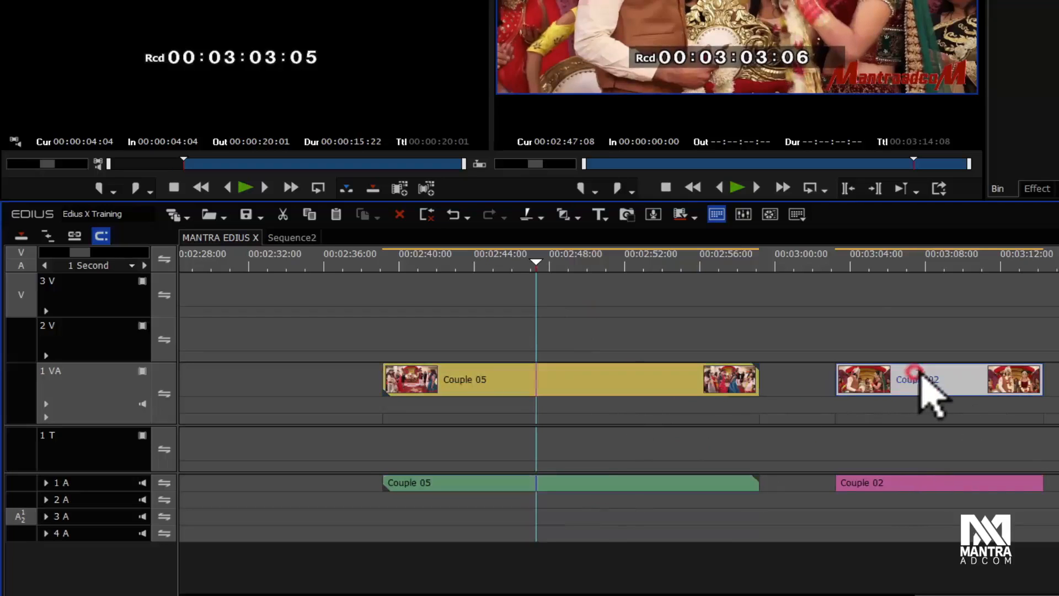
click(943, 482)
click(945, 386)
click(945, 484)
Step: Delete the Couple 02 audio part and the Couple 05 video part, then undo both deletions
key(Delete)
click(664, 382)
key(Delete)
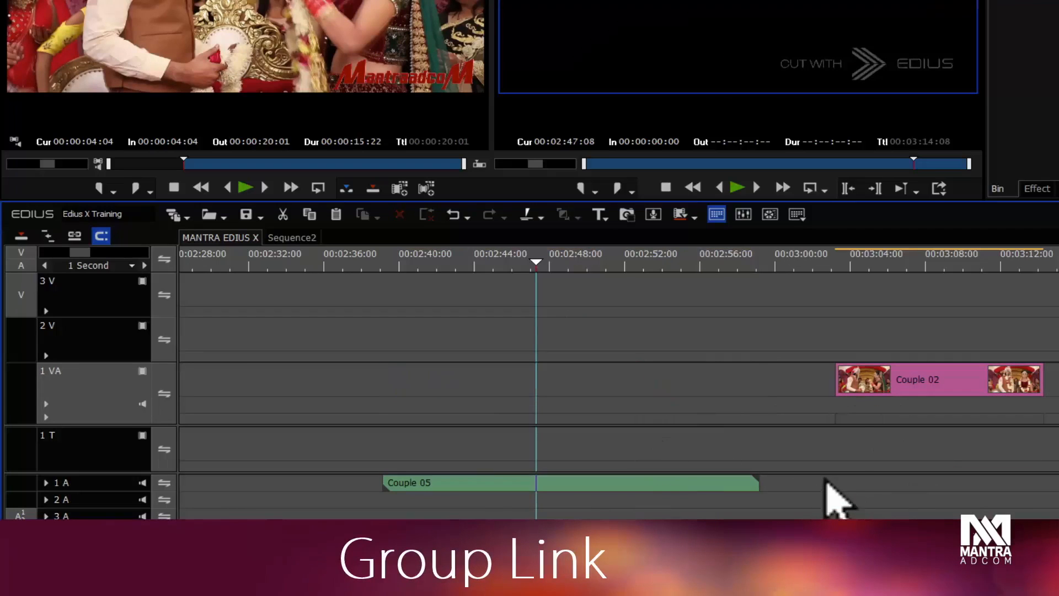
key(ctrl+z)
key(ctrl+z)
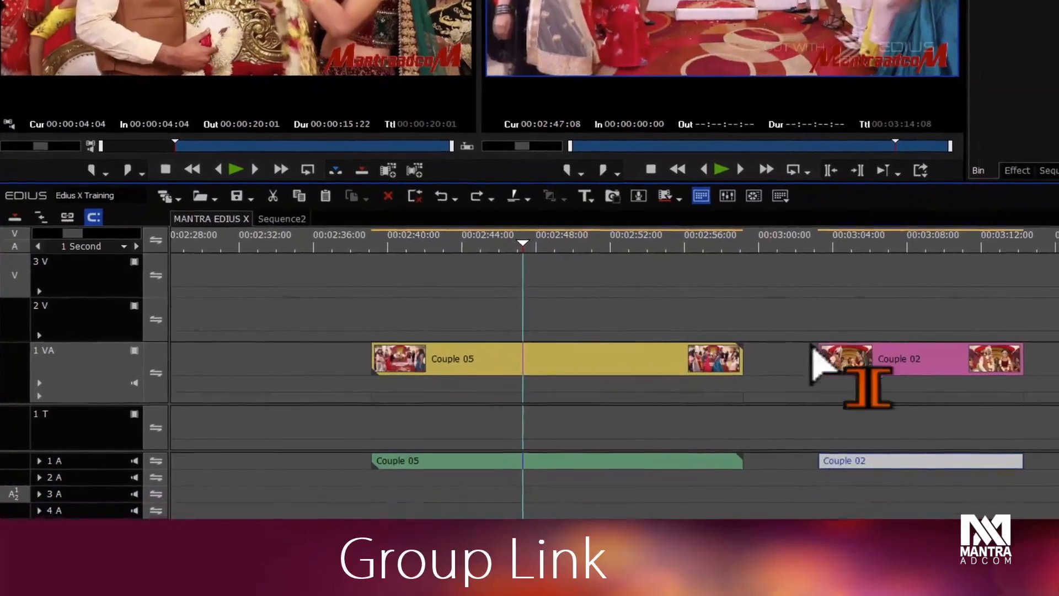
Step: Trim the Couple 02 video end, then its audio end separately to match
click(818, 303)
mouse_move(1021, 356)
mouse_down()
mouse_move(920, 366)
mouse_move(1054, 374)
mouse_move(1014, 373)
mouse_up()
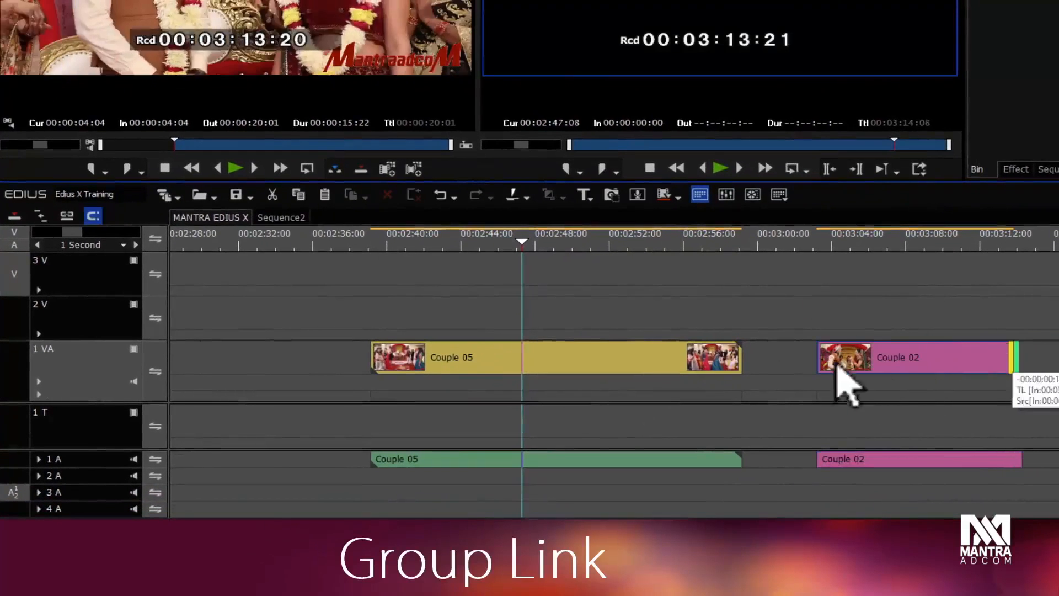
mouse_move(1018, 459)
mouse_down()
mouse_move(918, 461)
mouse_move(1027, 458)
mouse_move(941, 463)
mouse_move(1015, 458)
mouse_up()
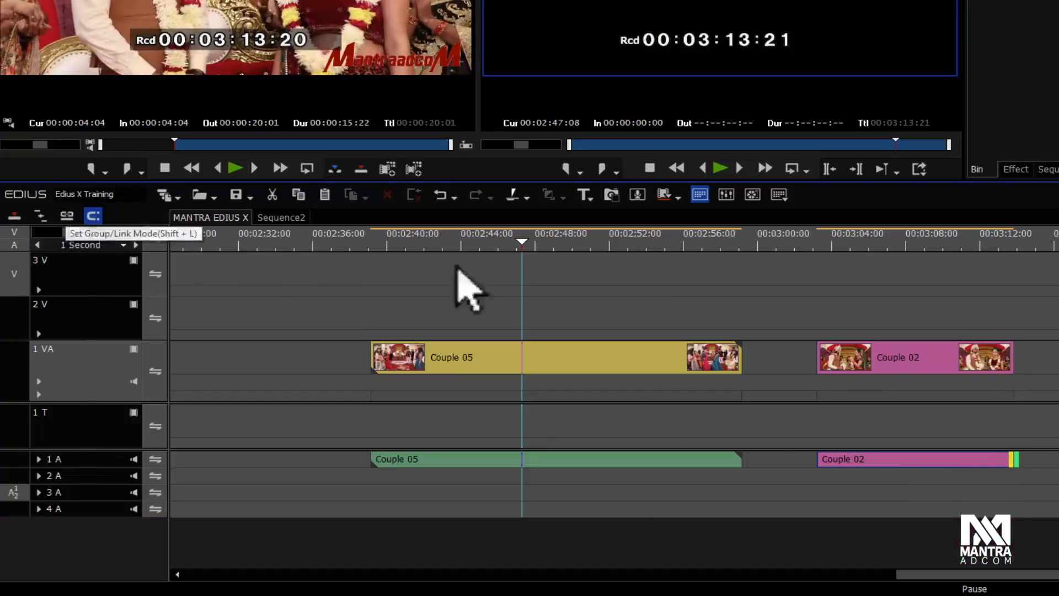
Step: Turn Group/Link mode back on and extend the Couple 02 clip's end with video and audio trimming together
click(67, 216)
click(634, 296)
drag(1015, 371, 1021, 461)
drag(1027, 358, 1027, 397)
drag(1018, 462, 1048, 463)
click(1045, 368)
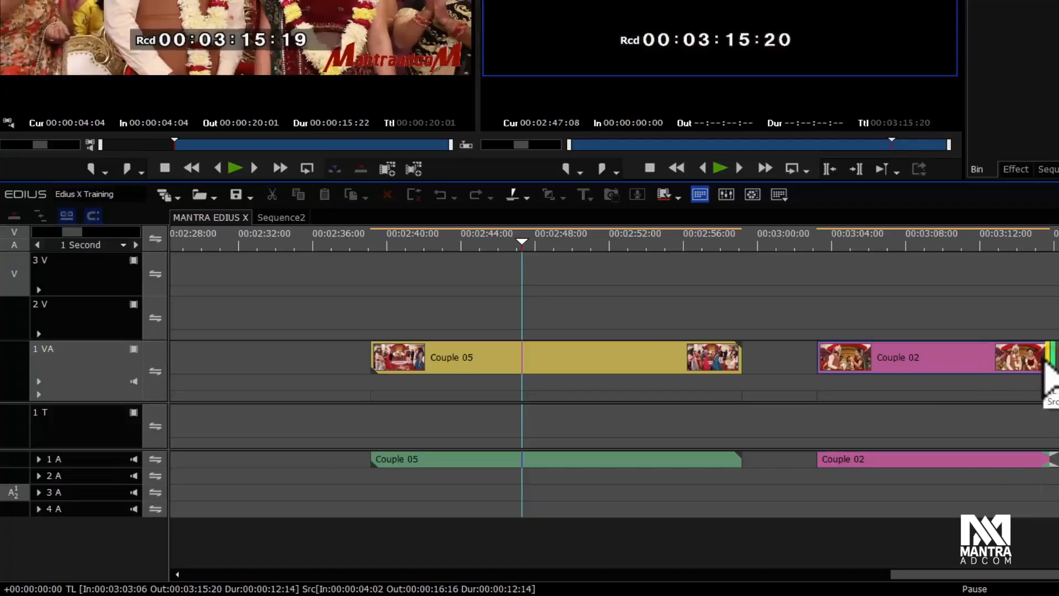
click(1031, 369)
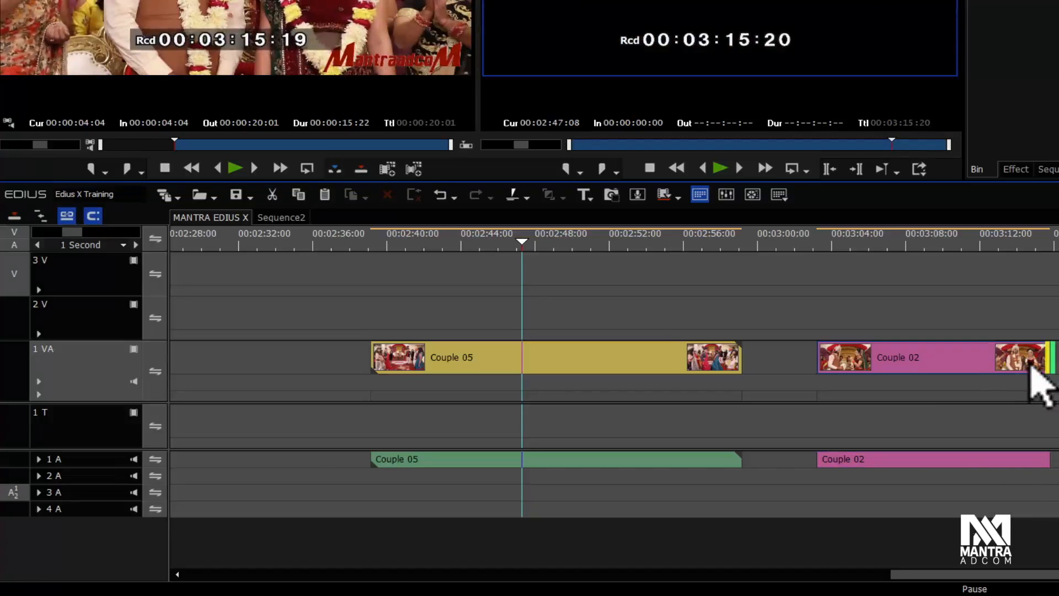
mouse_move(1047, 369)
mouse_down()
mouse_move(1012, 371)
mouse_move(1057, 370)
mouse_move(1046, 368)
mouse_up()
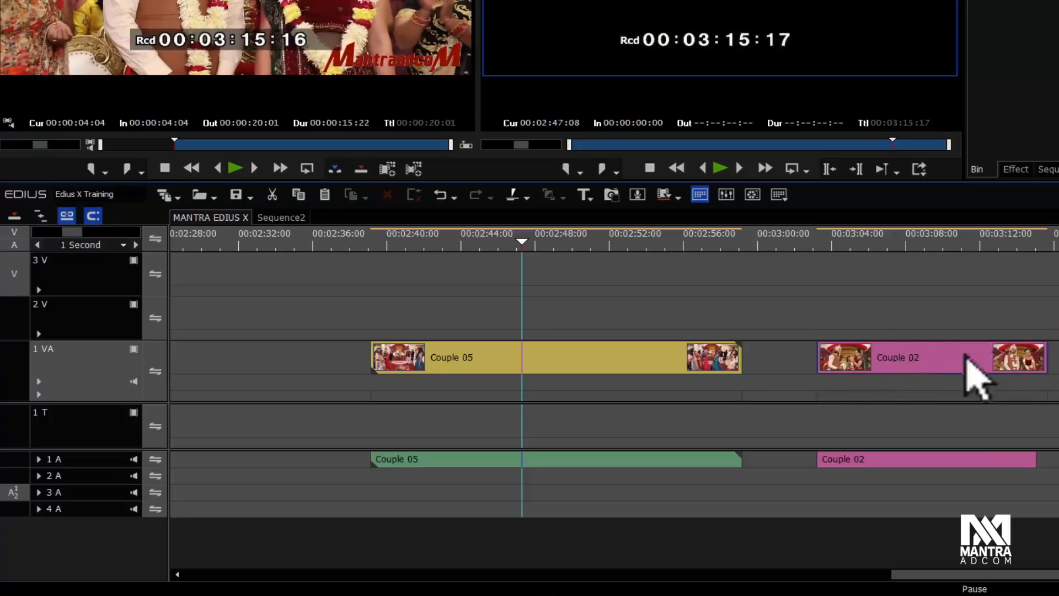
Step: Trim the start and end of the linked Couple 02 clip shorter
drag(825, 366, 784, 363)
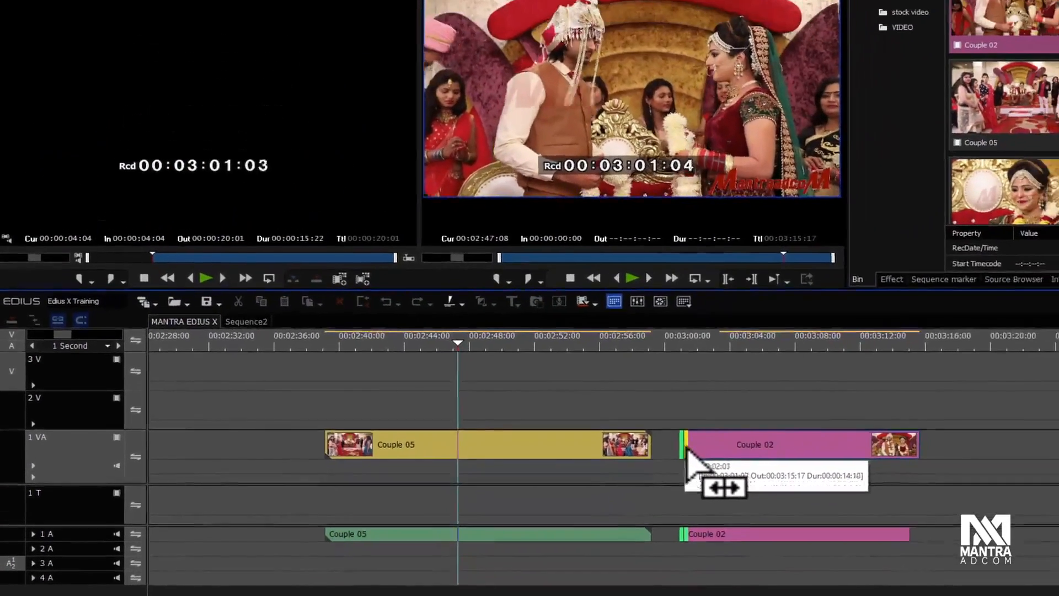
drag(688, 449, 697, 450)
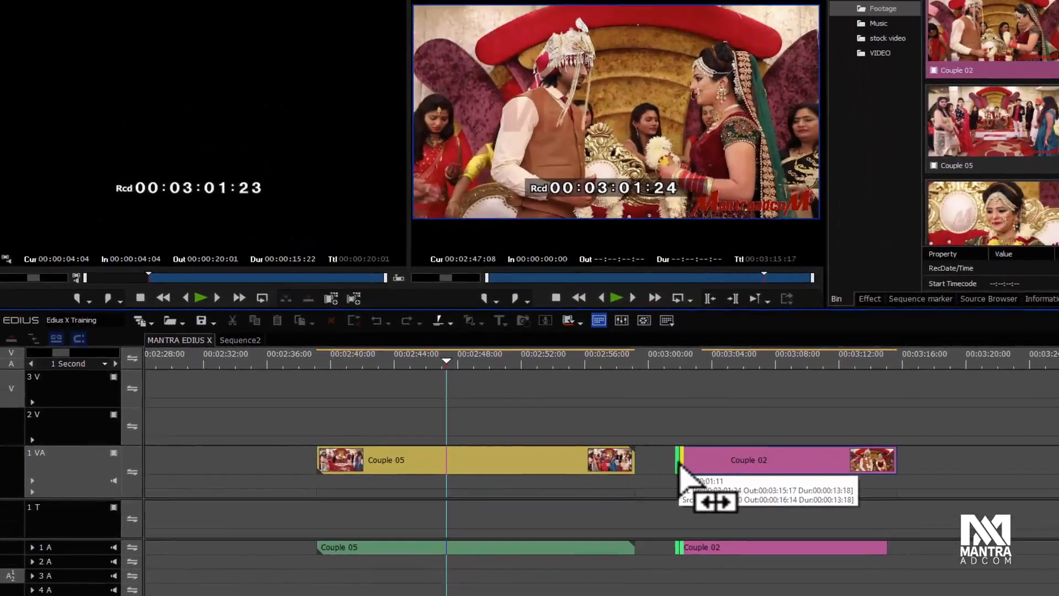
drag(680, 466, 745, 464)
click(894, 463)
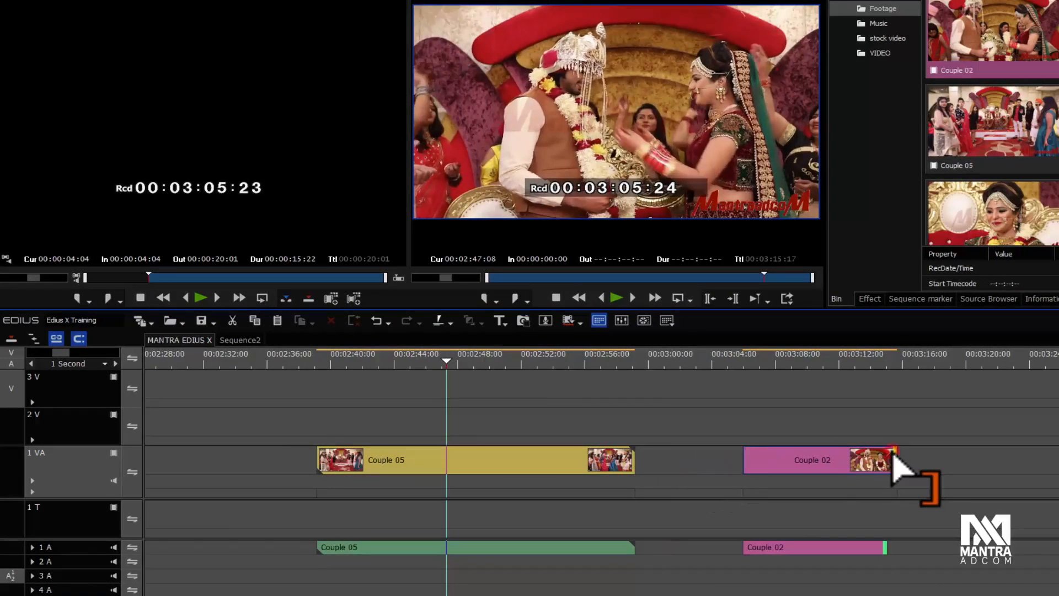
mouse_move(893, 464)
mouse_down()
mouse_move(833, 466)
mouse_move(938, 466)
mouse_move(877, 467)
mouse_up()
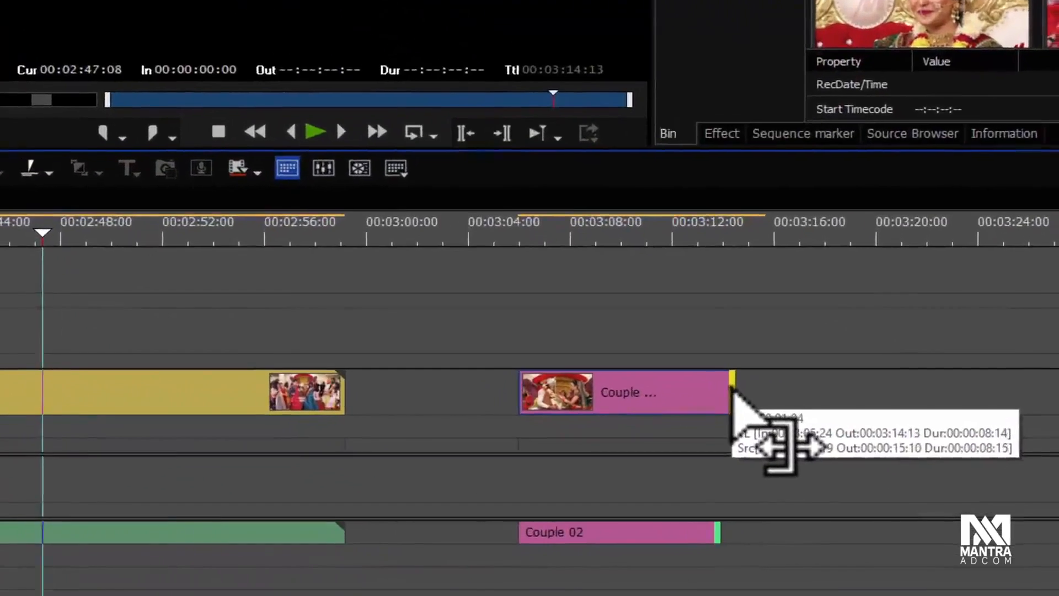
Step: Trim the edges of the linked Couple 05 clip
drag(732, 391, 712, 392)
drag(622, 355, 647, 349)
drag(619, 337, 667, 334)
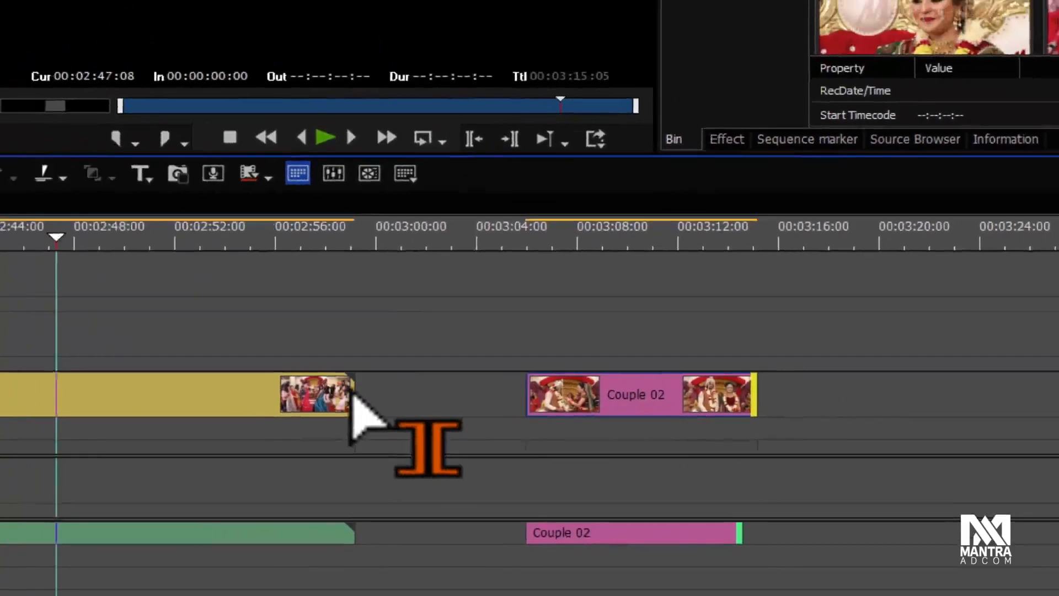
click(168, 346)
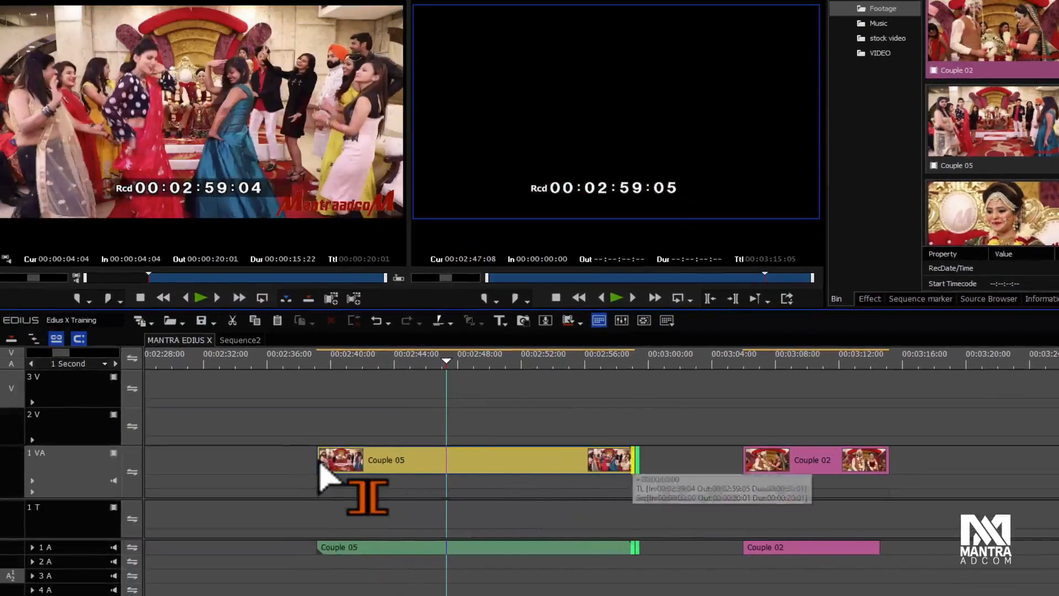
mouse_move(320, 466)
mouse_down()
mouse_move(414, 468)
mouse_move(337, 466)
mouse_move(318, 483)
mouse_up()
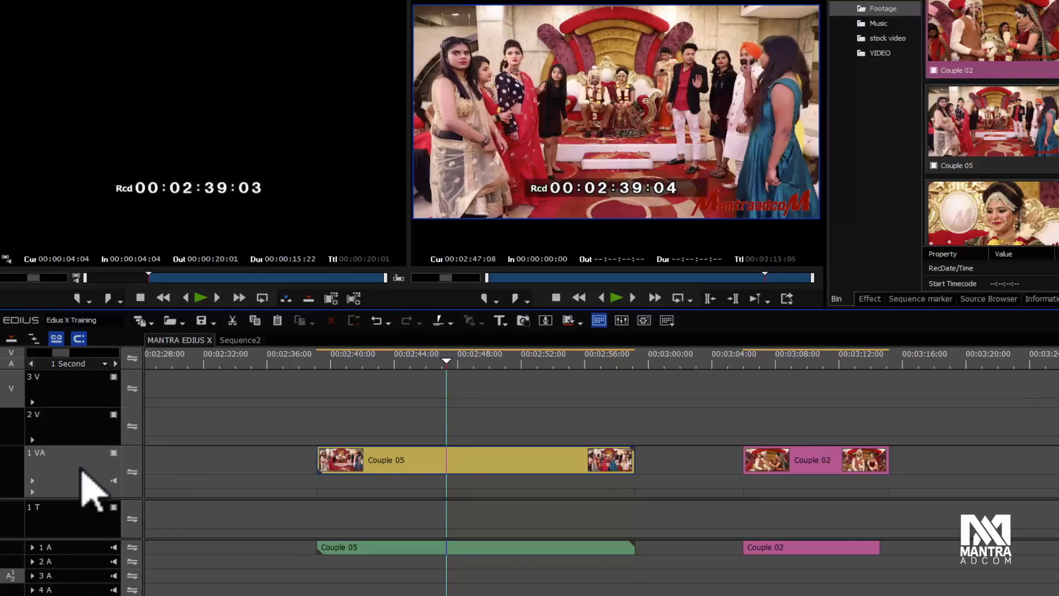
Step: Move the playhead over the clip on track 2 V and cut that clip at the playhead
click(72, 413)
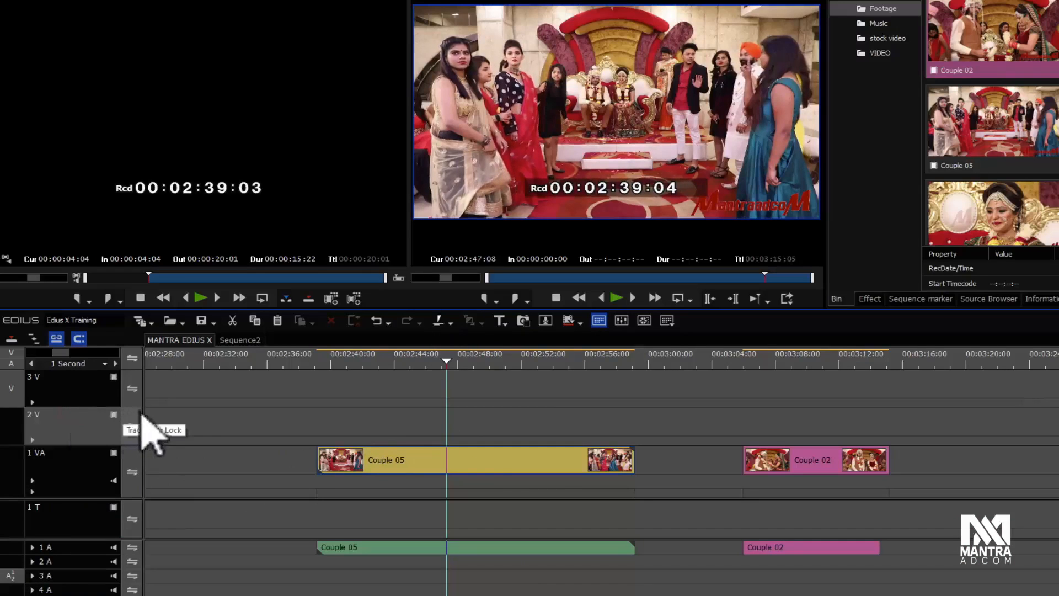
click(793, 362)
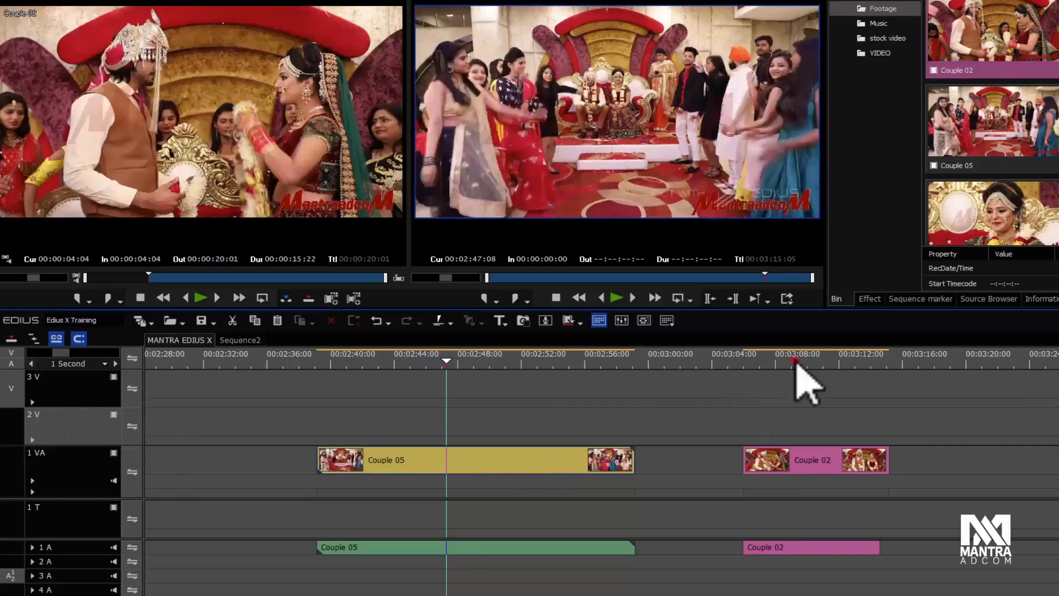
drag(639, 367, 434, 366)
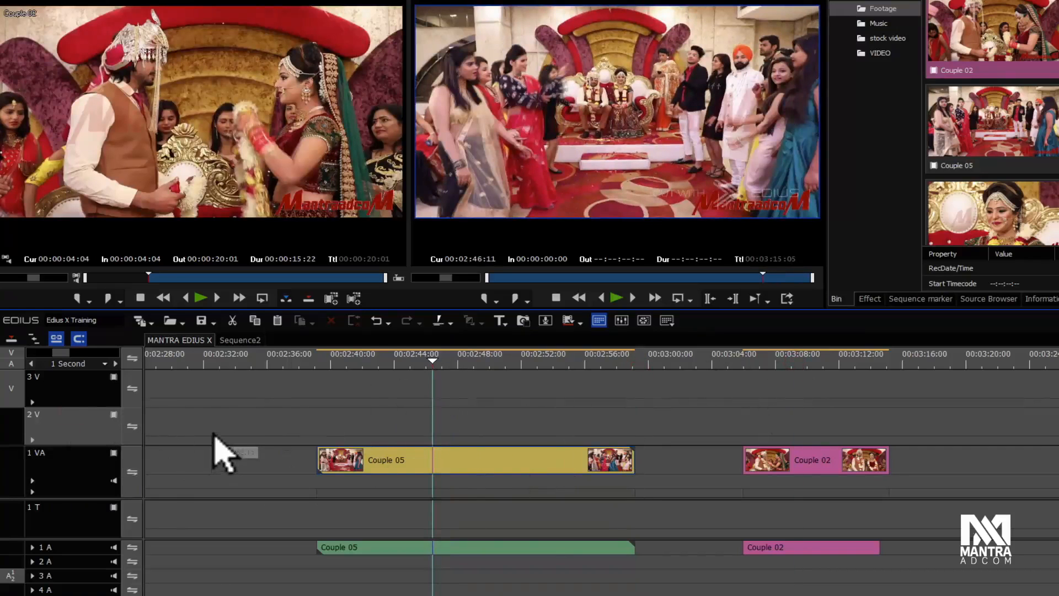
scroll(220, 451, up, 1)
scroll(221, 452, down, 4)
click(219, 360)
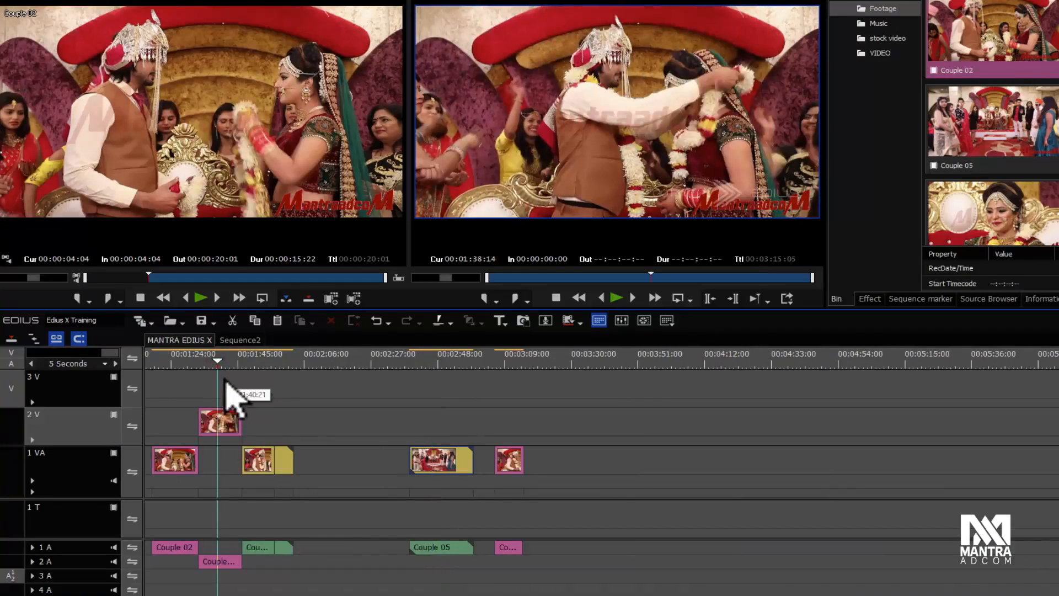
key(c)
Step: Cut the linked clip on track 1 VA at about 00:01:51, then undo the cut
click(258, 361)
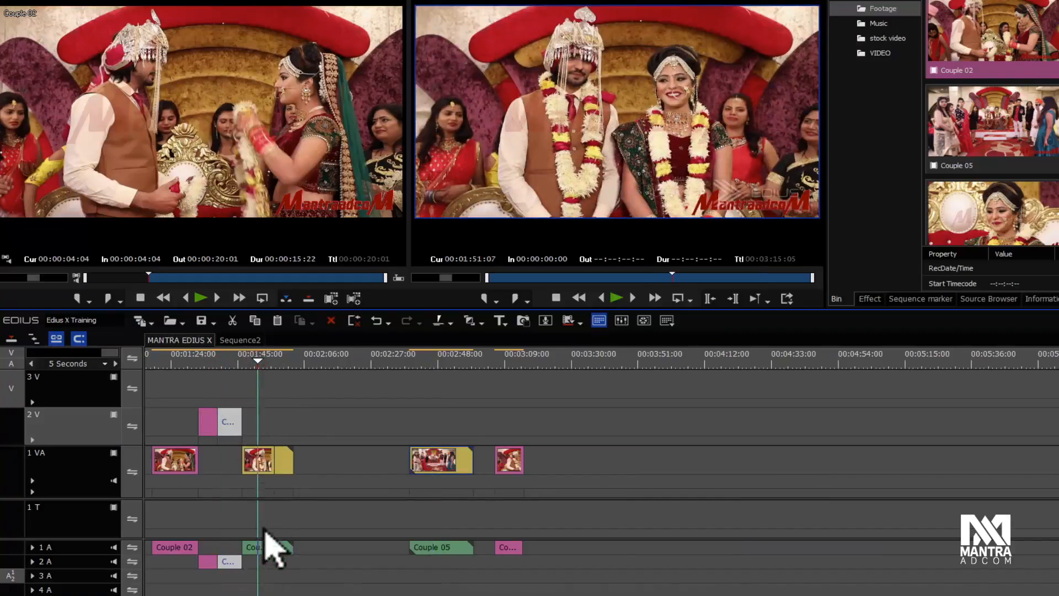
click(258, 546)
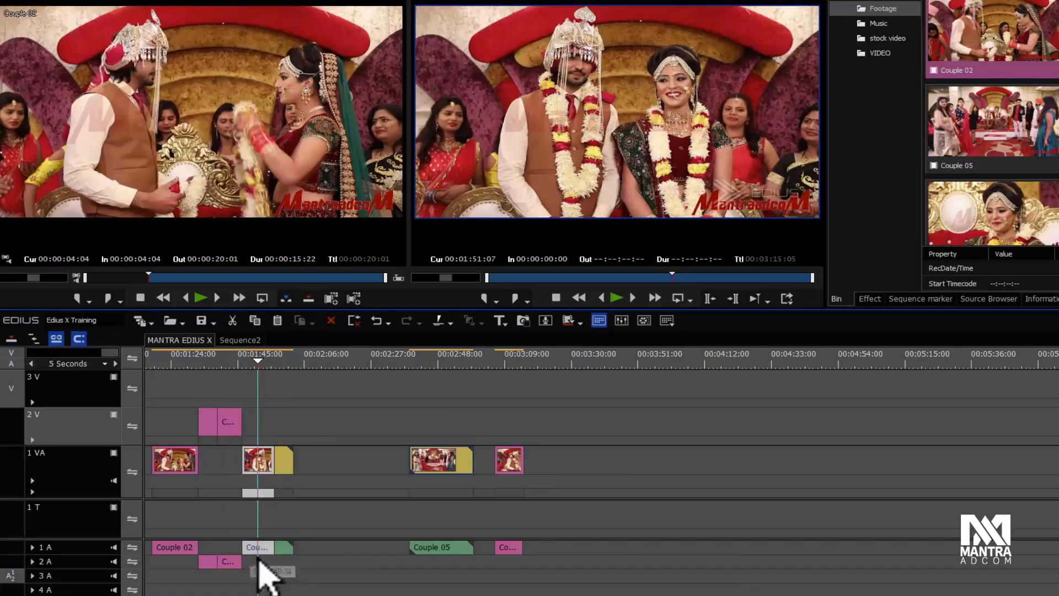
key(c)
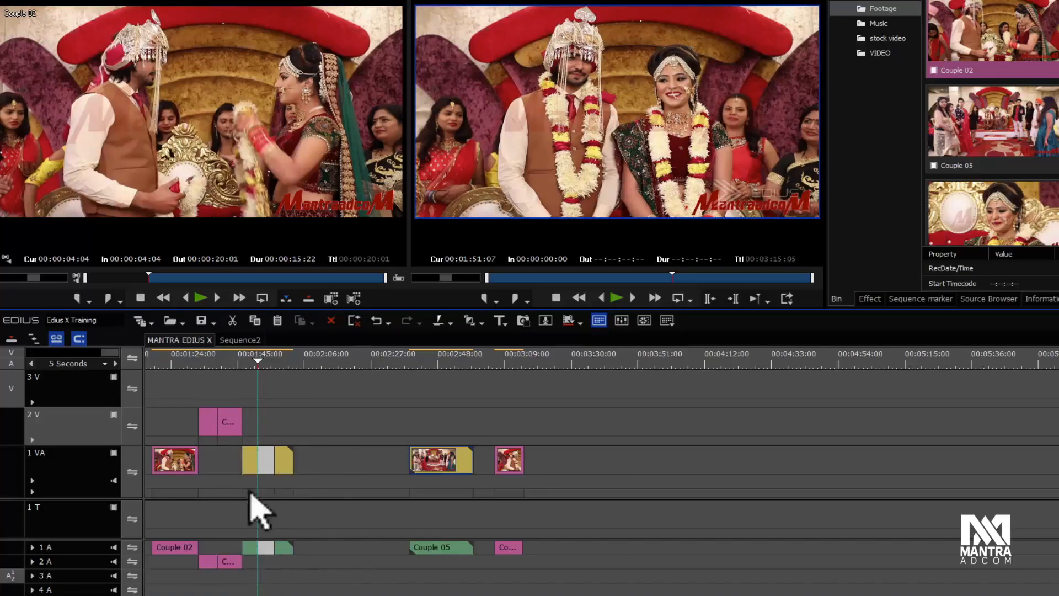
key(ctrl+z)
drag(264, 409, 253, 579)
click(253, 579)
click(335, 412)
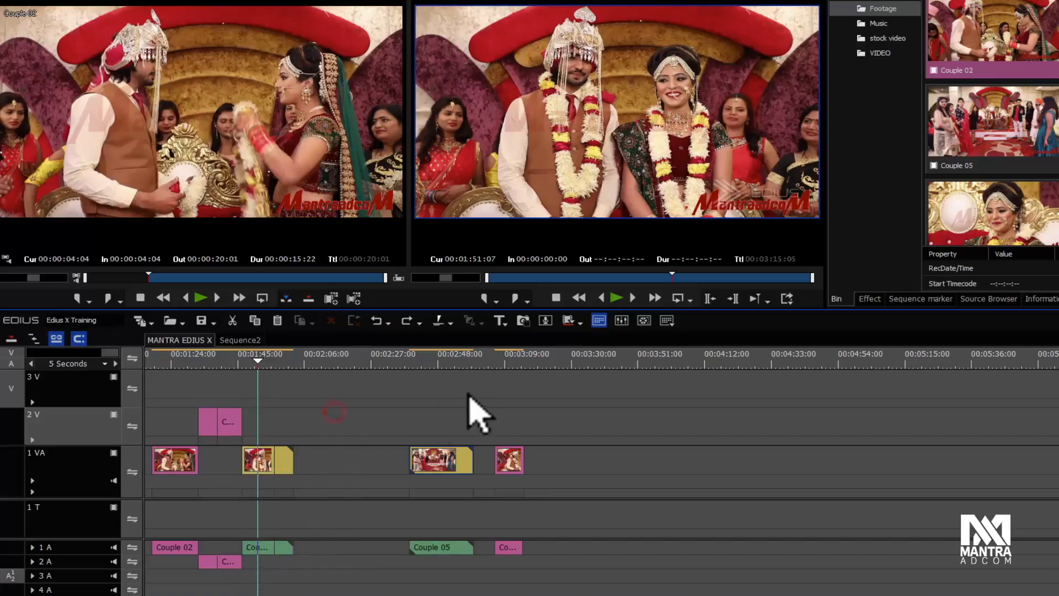
click(457, 362)
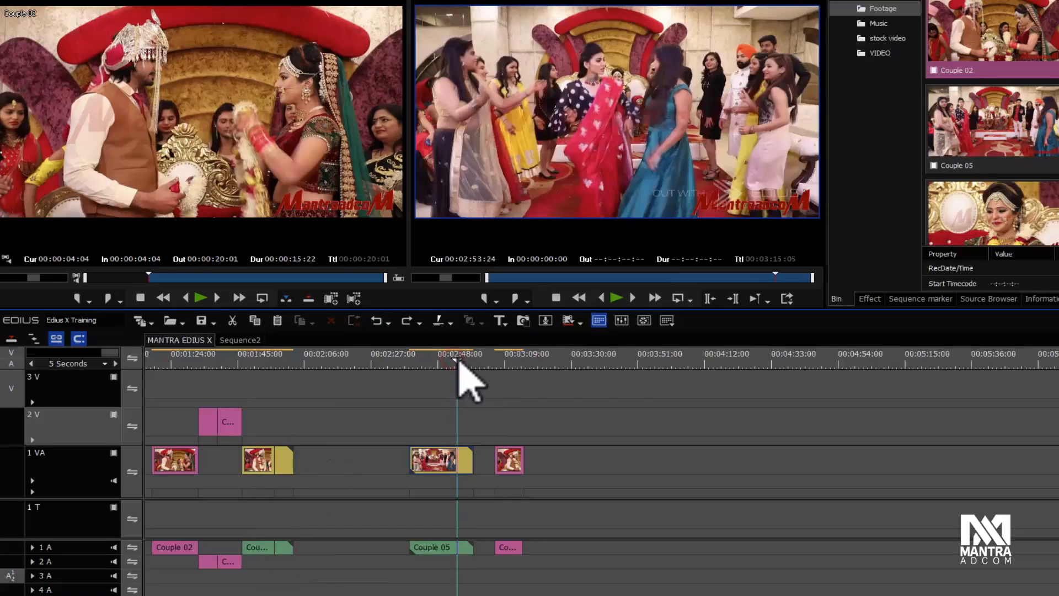
scroll(444, 368, up, 5)
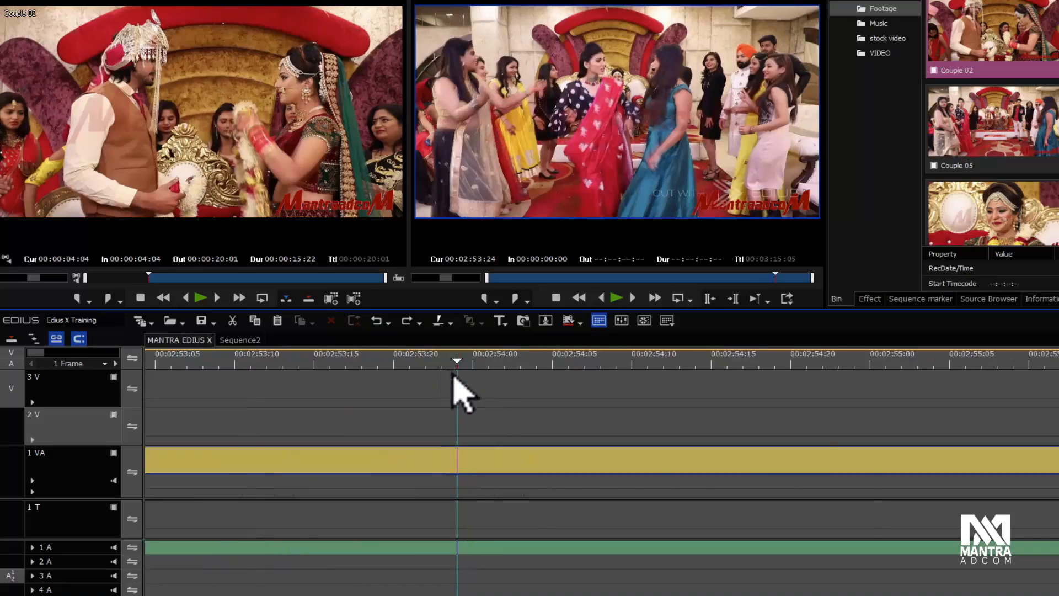
scroll(453, 371, down, 5)
click(476, 361)
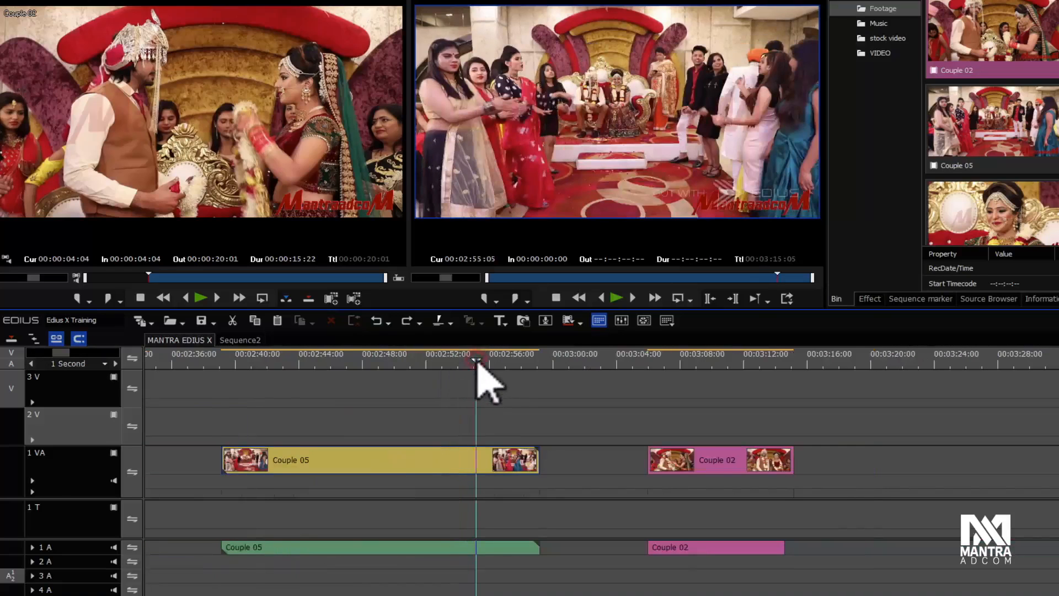
Step: Cut the linked Couple 05 clip at the playhead, move its end piece further along and delete that piece
click(68, 460)
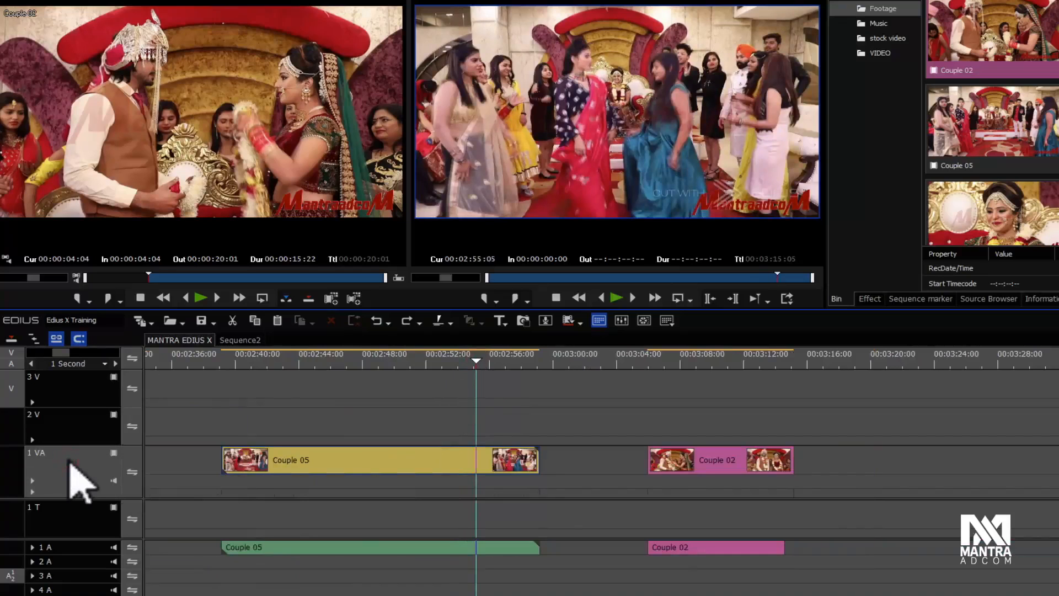
click(70, 428)
click(504, 397)
click(479, 547)
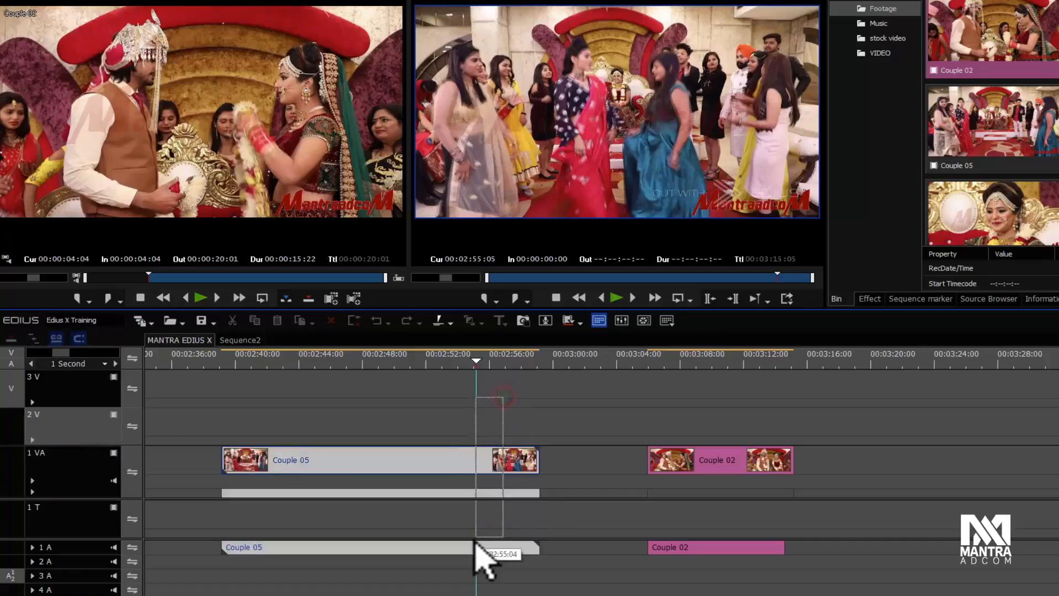
key(c)
drag(503, 462, 546, 466)
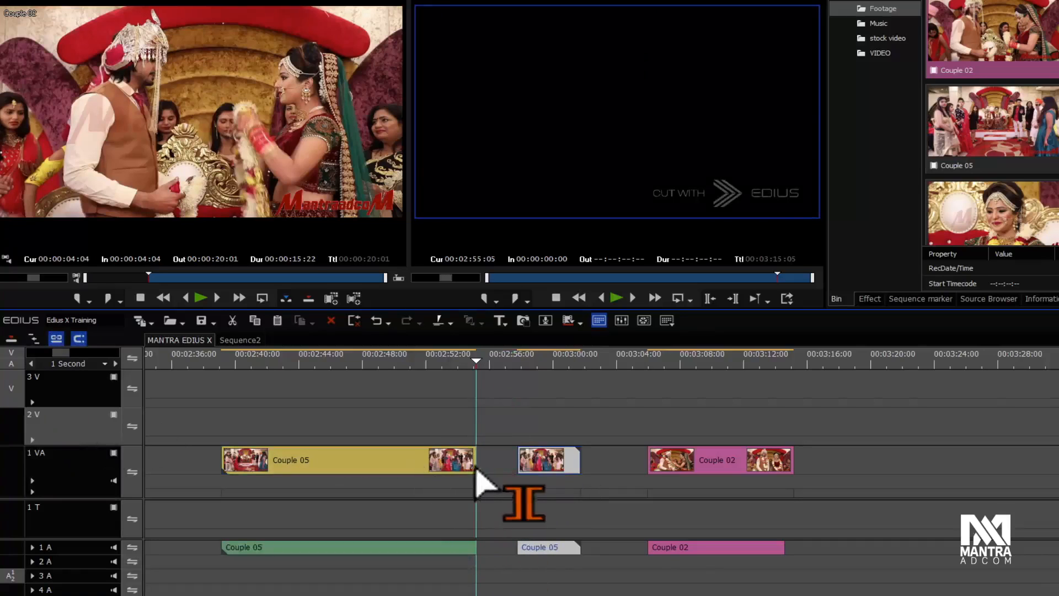
drag(549, 465, 558, 485)
key(Delete)
Step: Cut the Couple 05 clip at about 00:02:40, delete its first part, then undo the deletion
drag(244, 362, 267, 357)
drag(310, 455, 284, 554)
key(c)
drag(249, 417, 232, 550)
key(Delete)
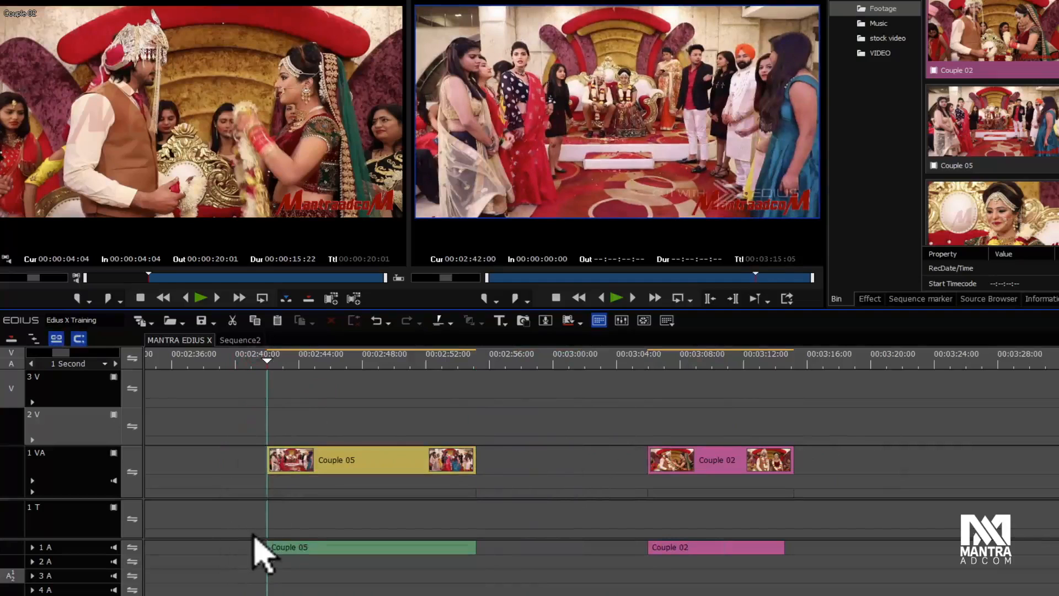
key(ctrl+z)
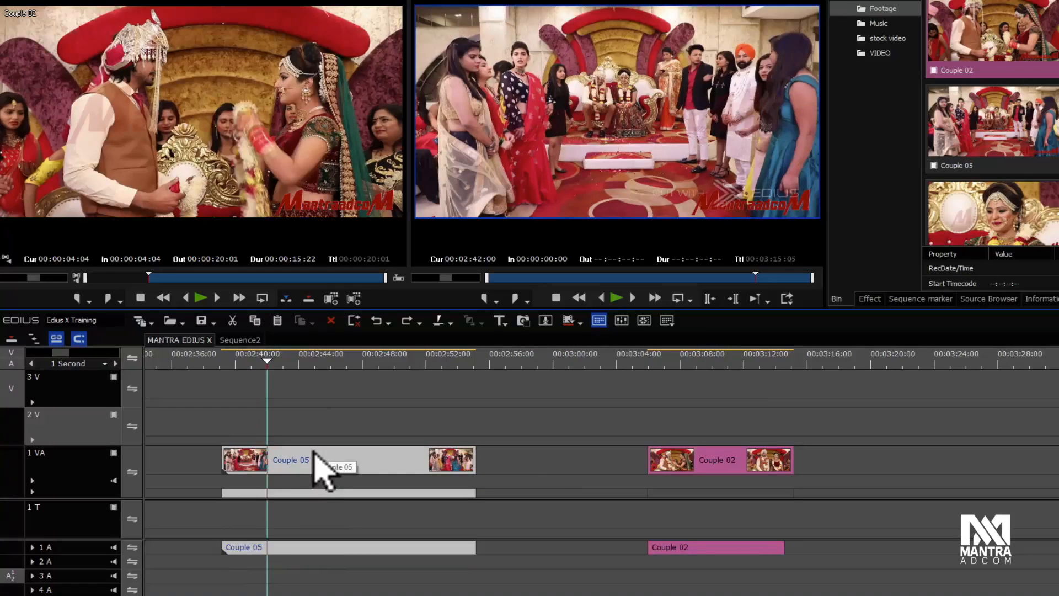
Step: Select the Couple 05 audio, cut the linked clip at the playhead, then undo the cut
click(227, 401)
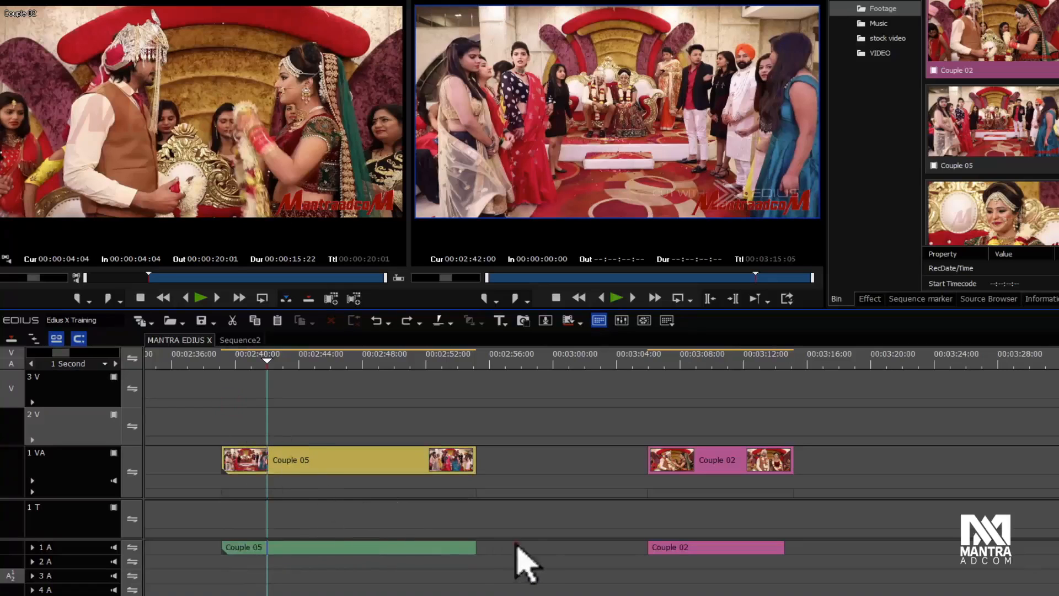
click(418, 547)
key(c)
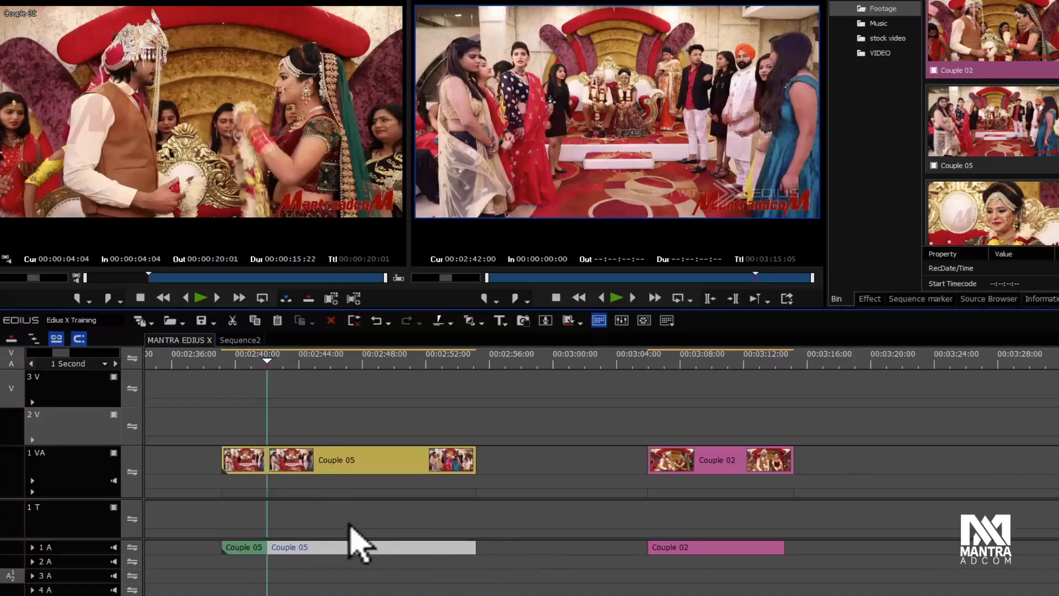
drag(270, 359, 329, 367)
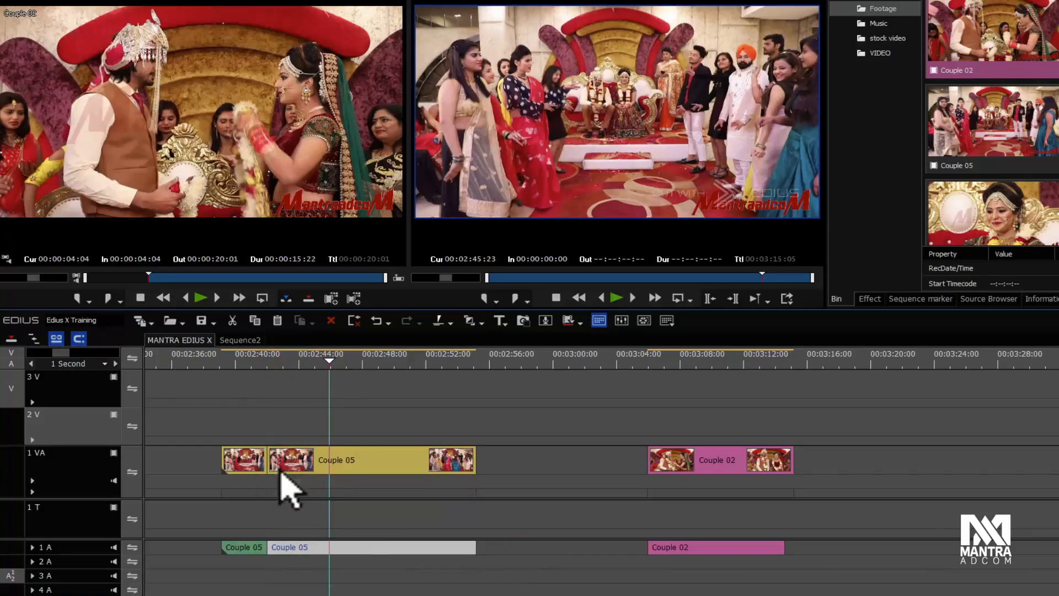
key(ctrl+z)
Step: Trim the start of the Couple 05 clip inward, then extend it back to its original start
click(294, 423)
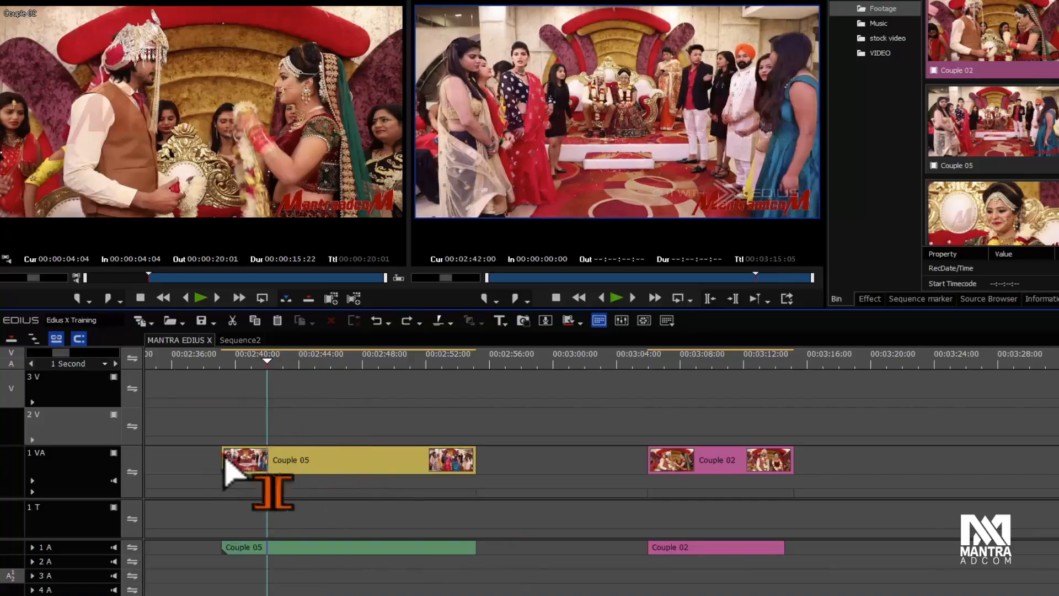
drag(224, 458, 276, 458)
drag(224, 551, 193, 550)
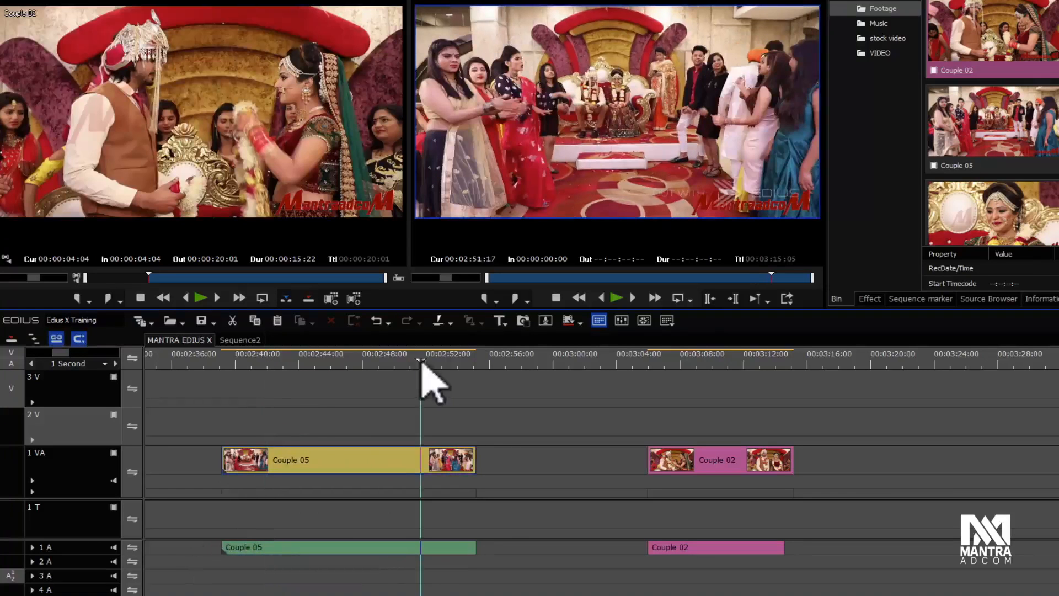
drag(421, 362, 422, 361)
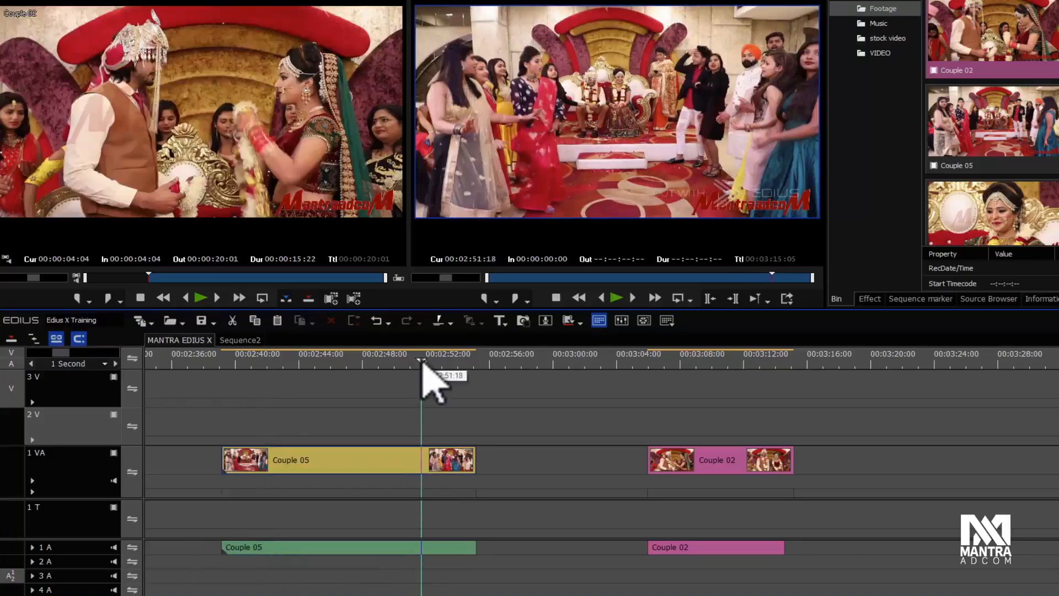
click(448, 322)
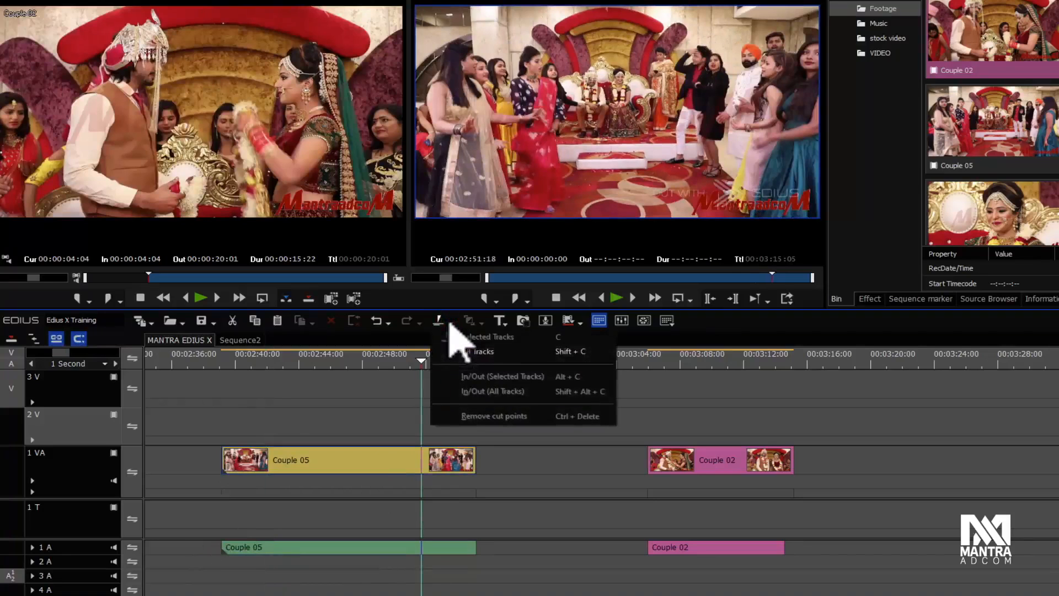
click(314, 403)
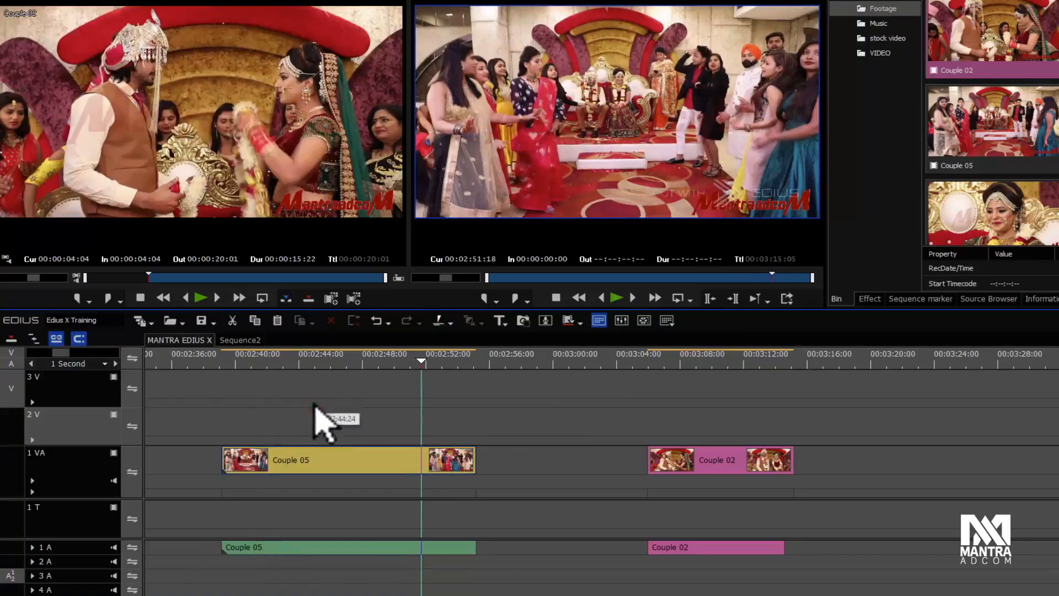
Step: Move the Couple 02 clip onto track 2 V above Couple 05, starting at about 00:02:40
click(337, 361)
drag(732, 473, 585, 417)
mouse_move(561, 549)
mouse_down()
mouse_move(560, 586)
mouse_move(563, 560)
mouse_up()
drag(571, 427, 330, 434)
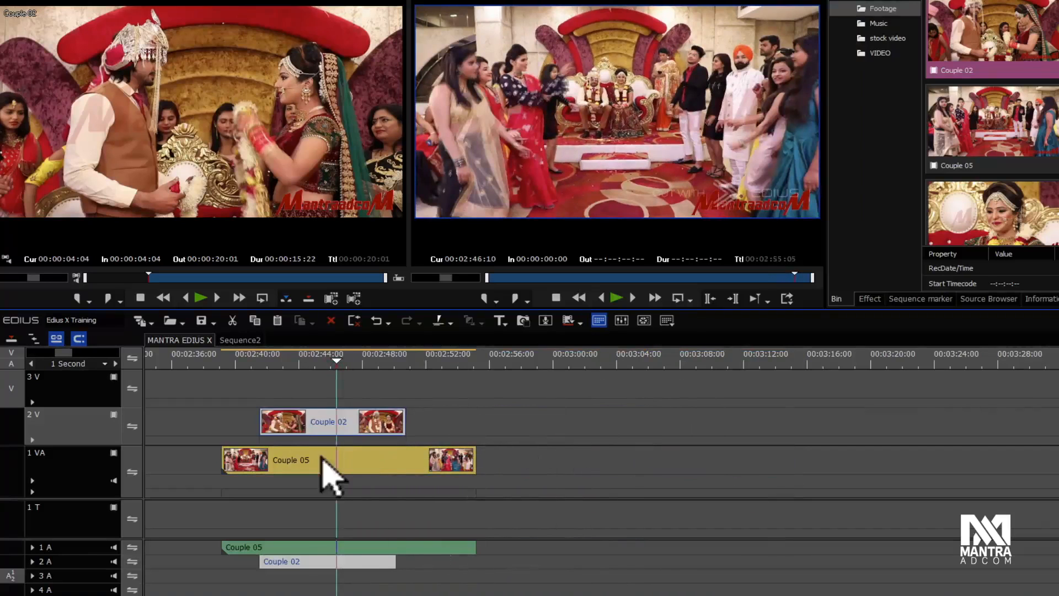
Step: Cut both the Couple 02 and Couple 05 clips at the playhead near 00:02:44
click(323, 361)
click(363, 385)
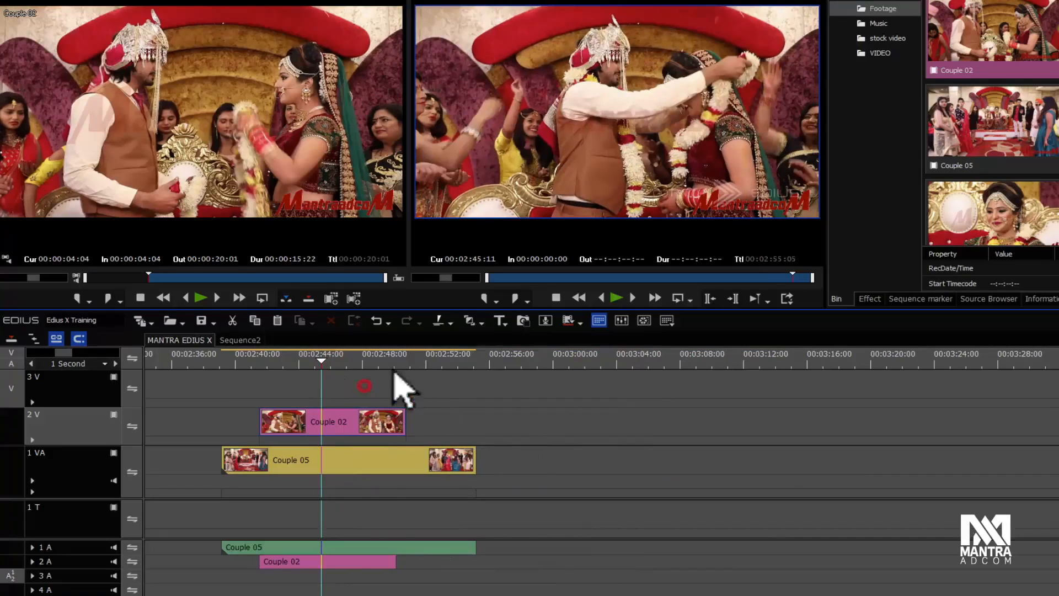
click(451, 322)
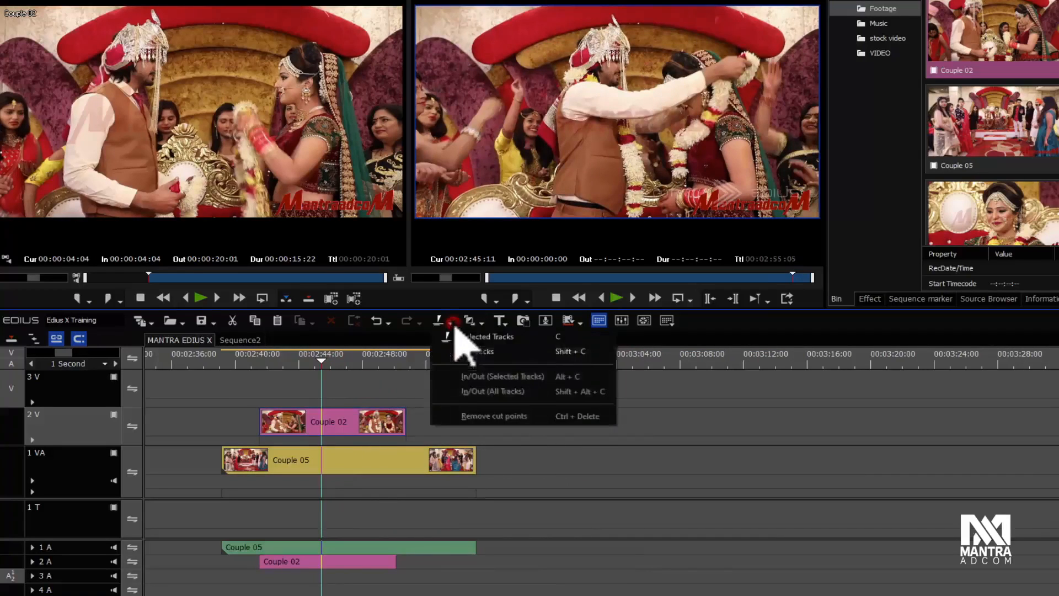
click(585, 464)
key(c)
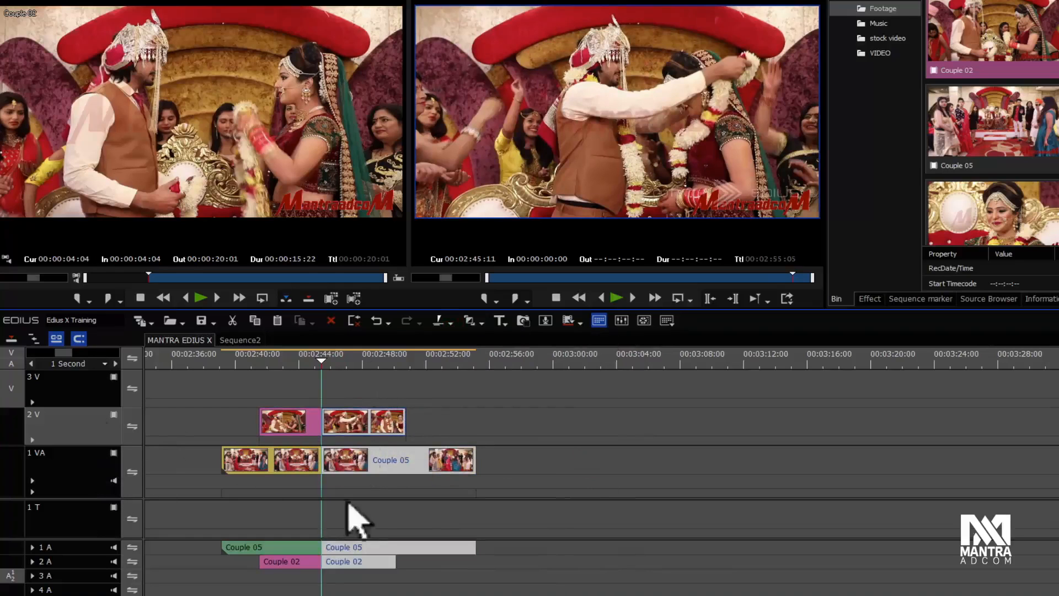
Step: Select the right-hand pieces of both cut clips and move them further along the timeline
drag(377, 390, 436, 573)
drag(367, 473, 555, 466)
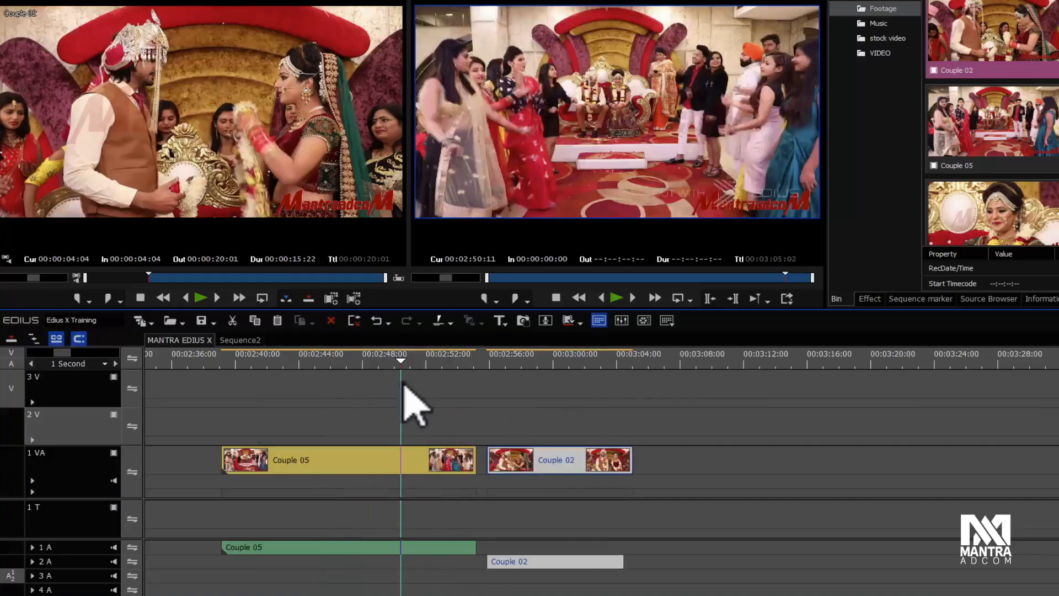
drag(403, 385, 411, 385)
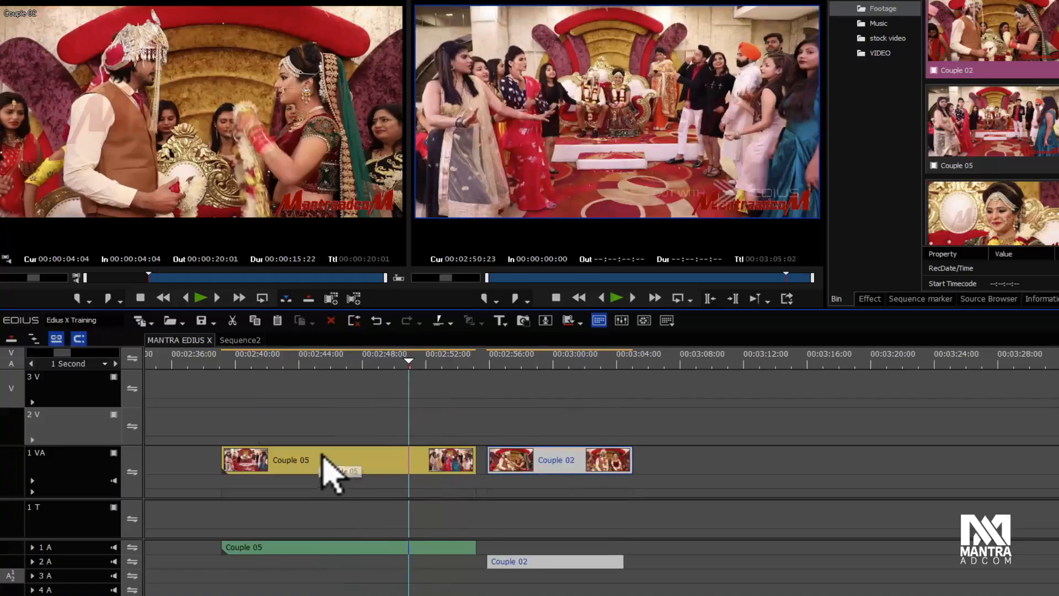
Step: Mark In at about 00:02:51 and Out at about 00:02:57, delete that In/Out range, then undo
key(i)
drag(485, 359, 514, 361)
key(o)
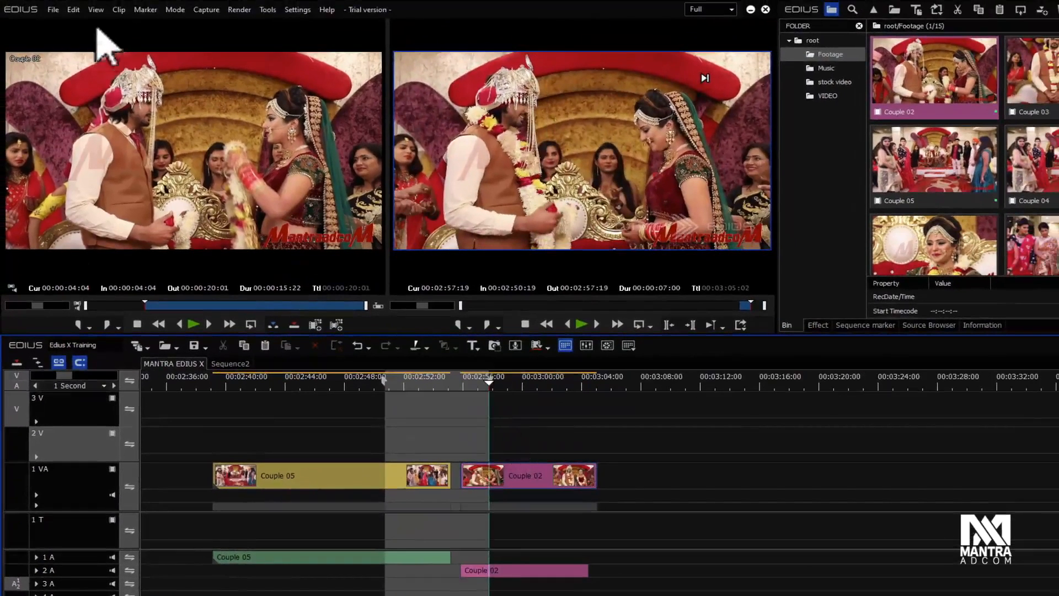
click(73, 9)
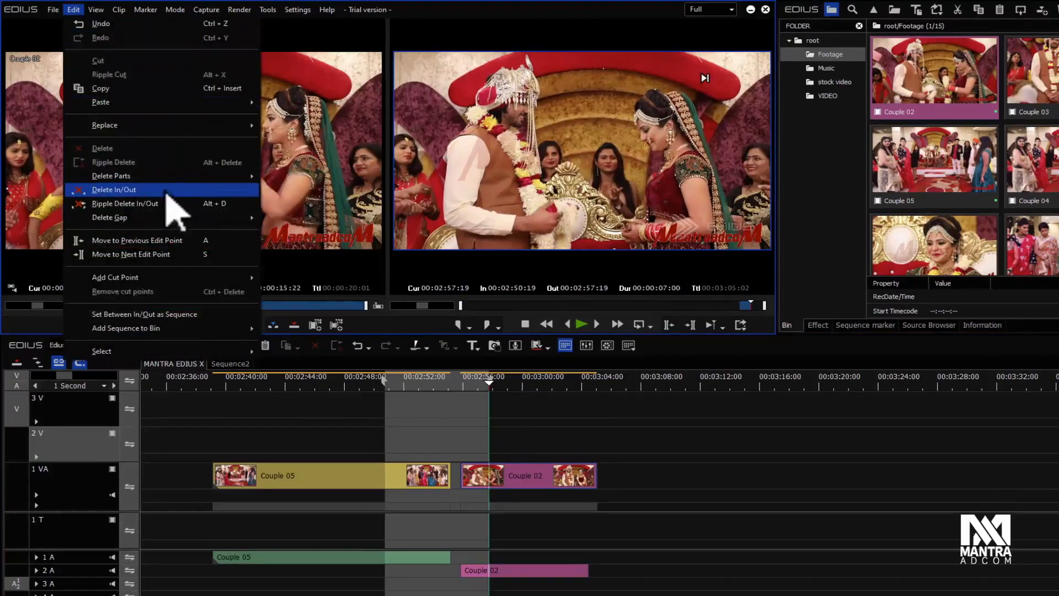
click(113, 189)
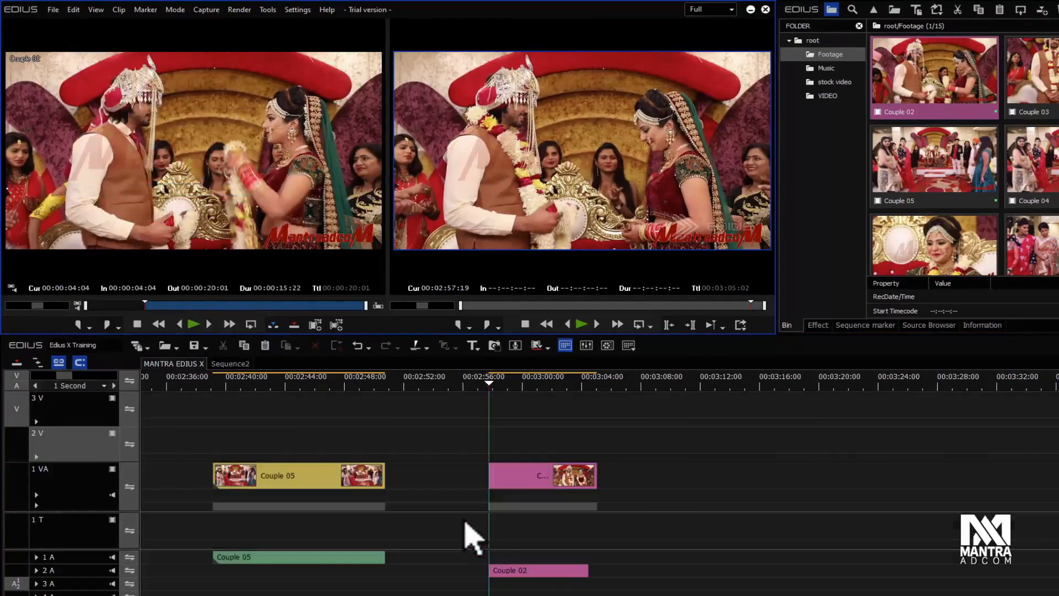
key(ctrl+z)
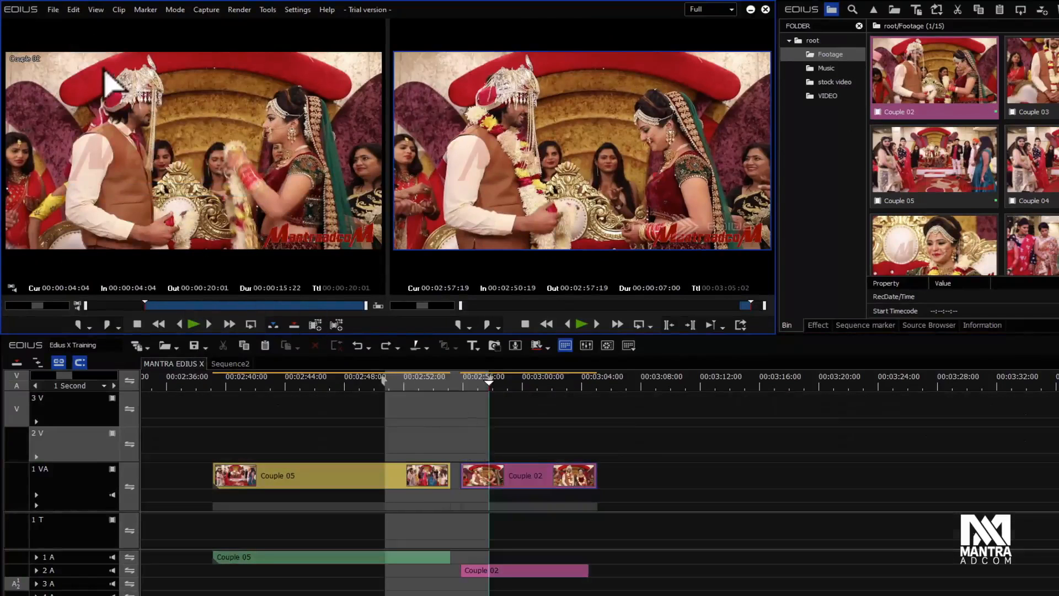
drag(403, 411, 353, 389)
click(489, 406)
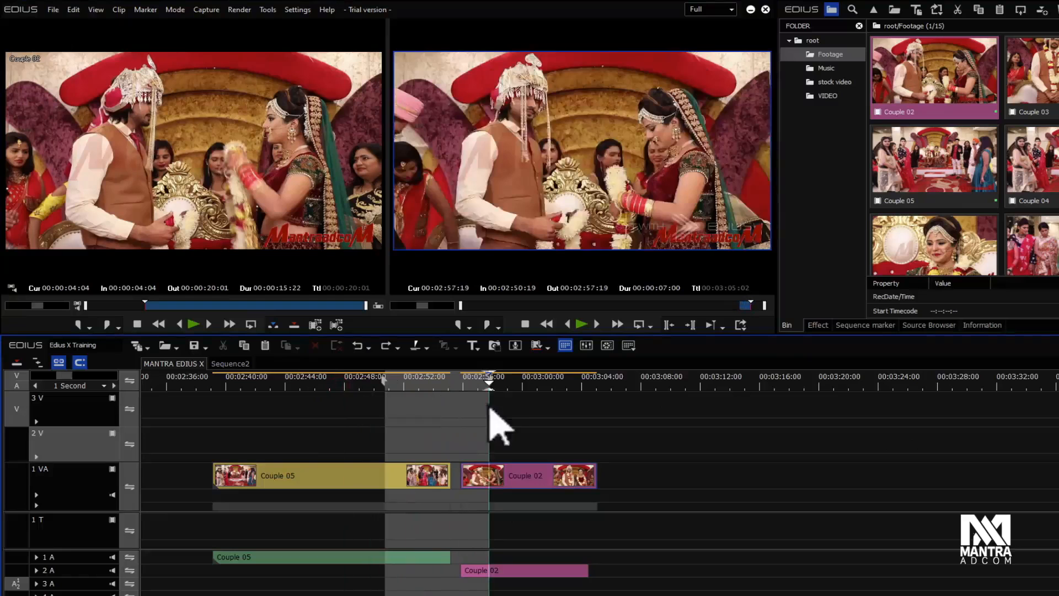
click(398, 384)
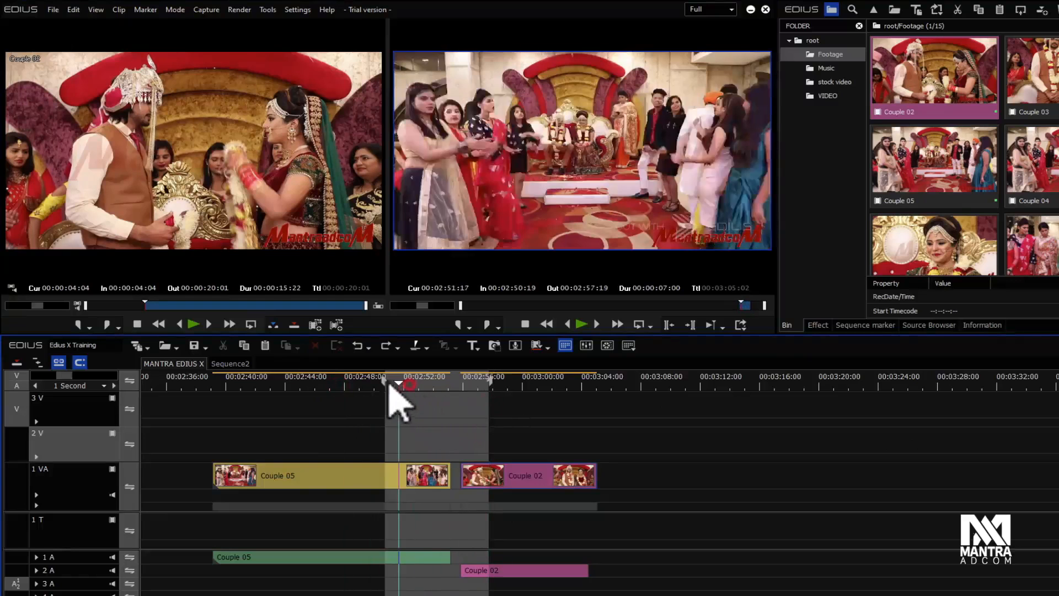
click(460, 439)
click(359, 383)
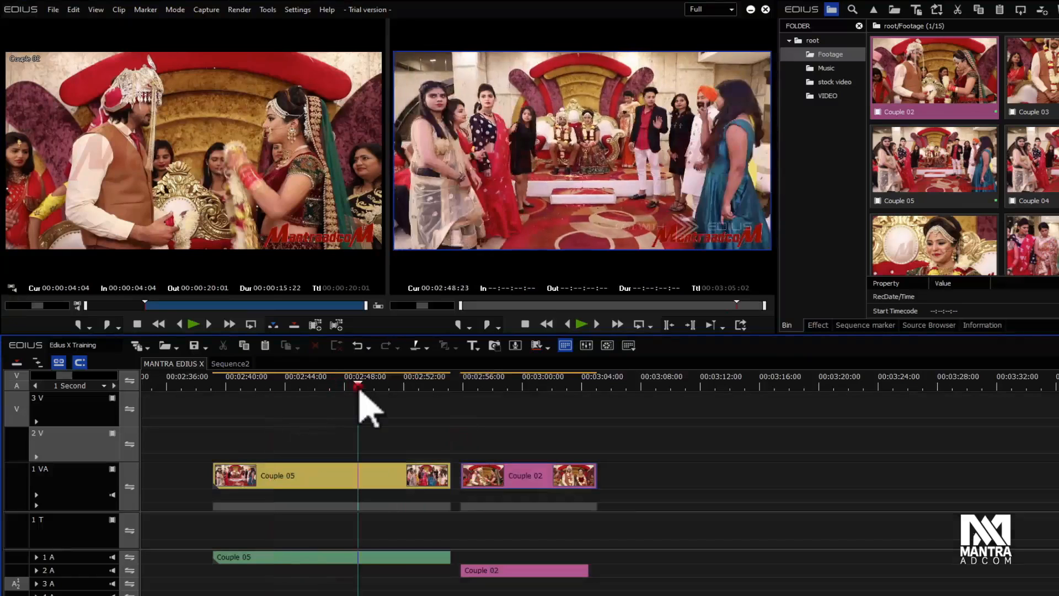
click(457, 383)
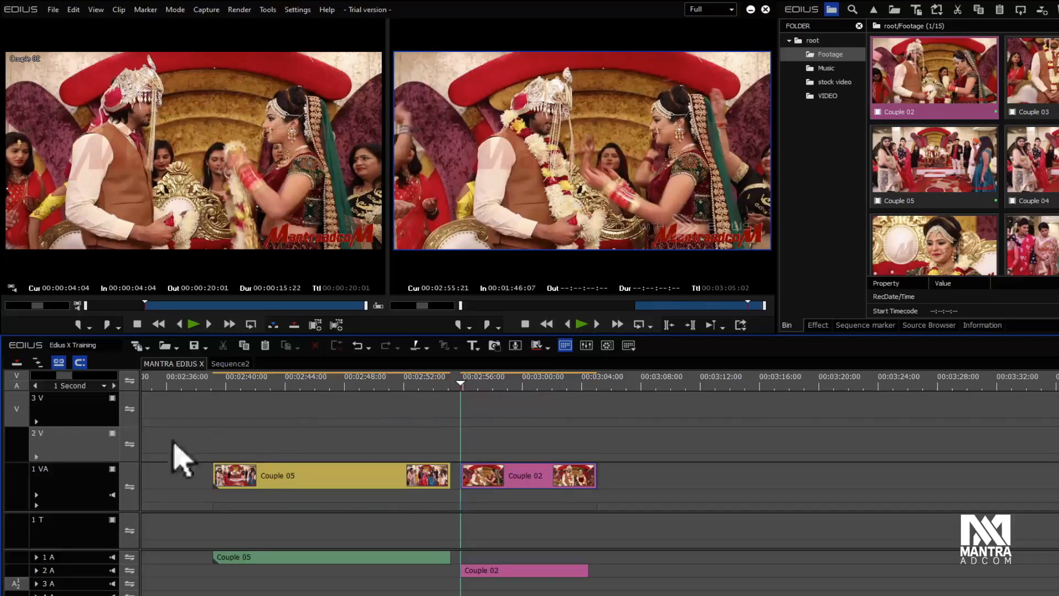
Step: On track 1 VA, mark In near 00:02:50 and Out near 00:02:57, delete the range, then undo
click(87, 482)
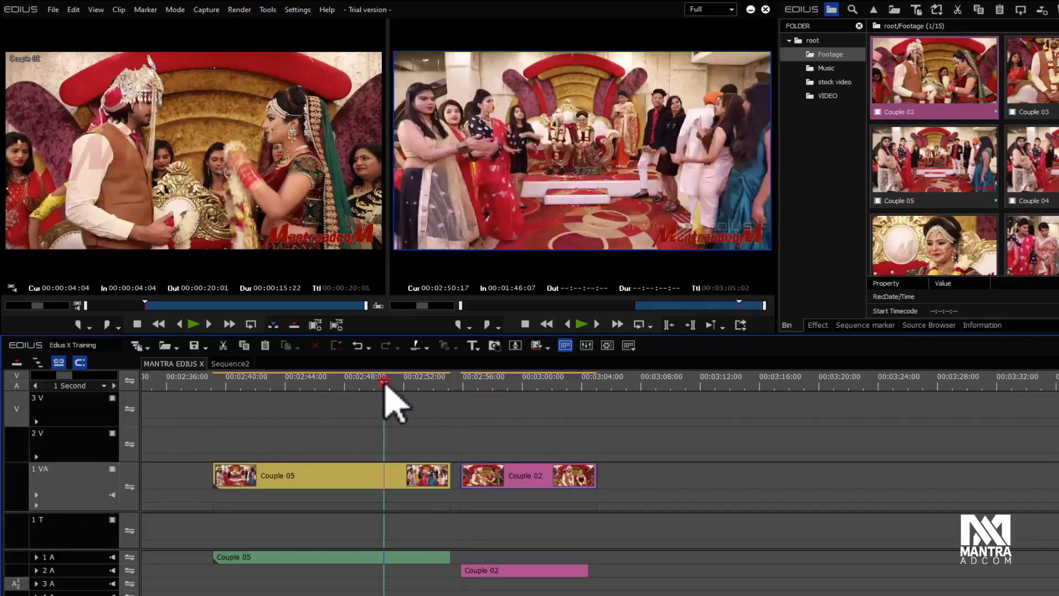
key(i)
click(486, 382)
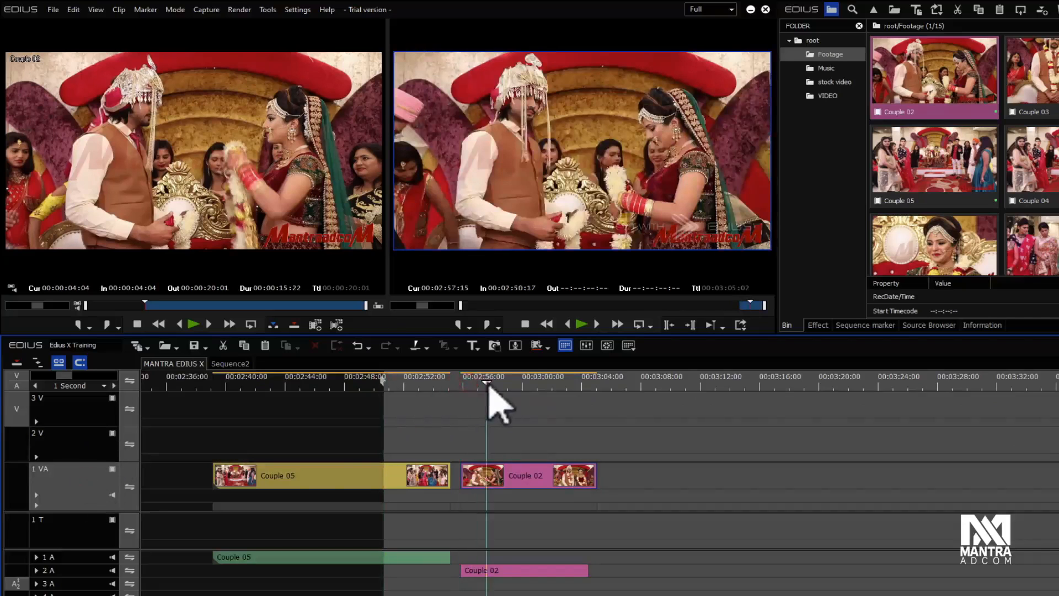
key(o)
key(d)
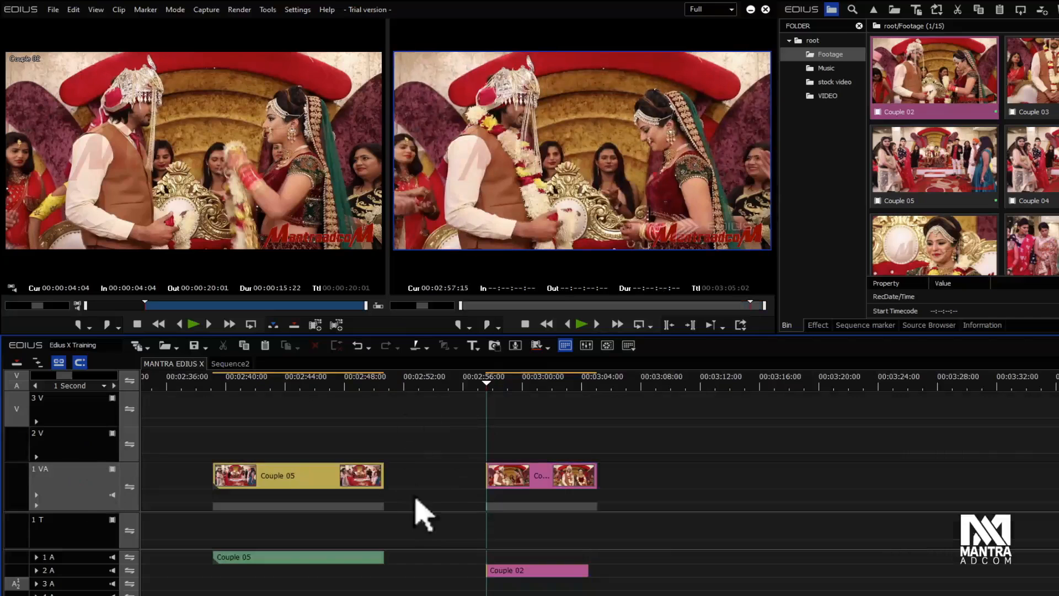
key(ctrl+z)
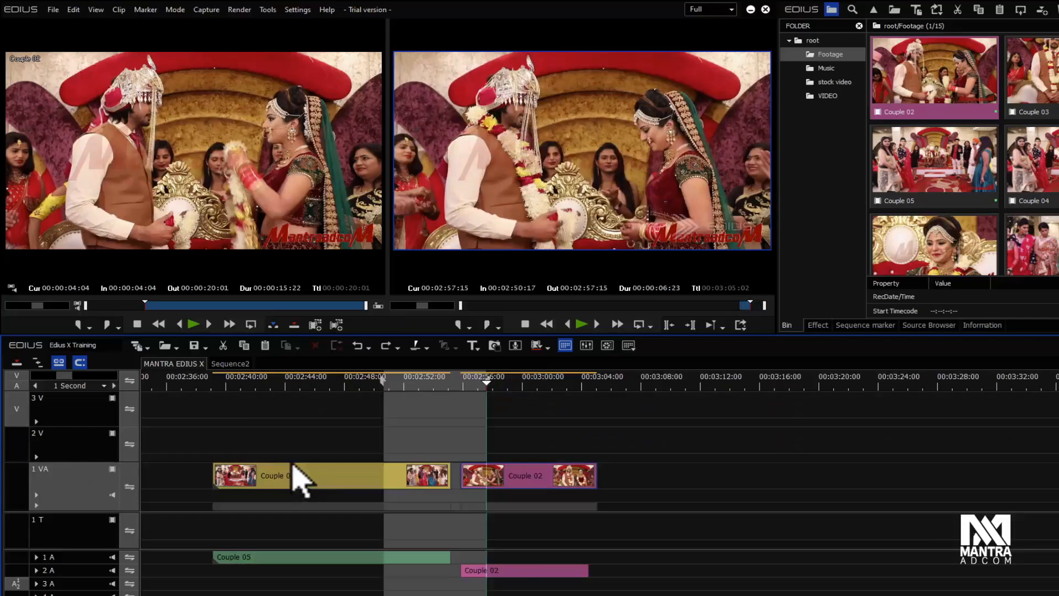
Step: Select track 2 V, ripple cut the In/Out range, then undo it
click(85, 439)
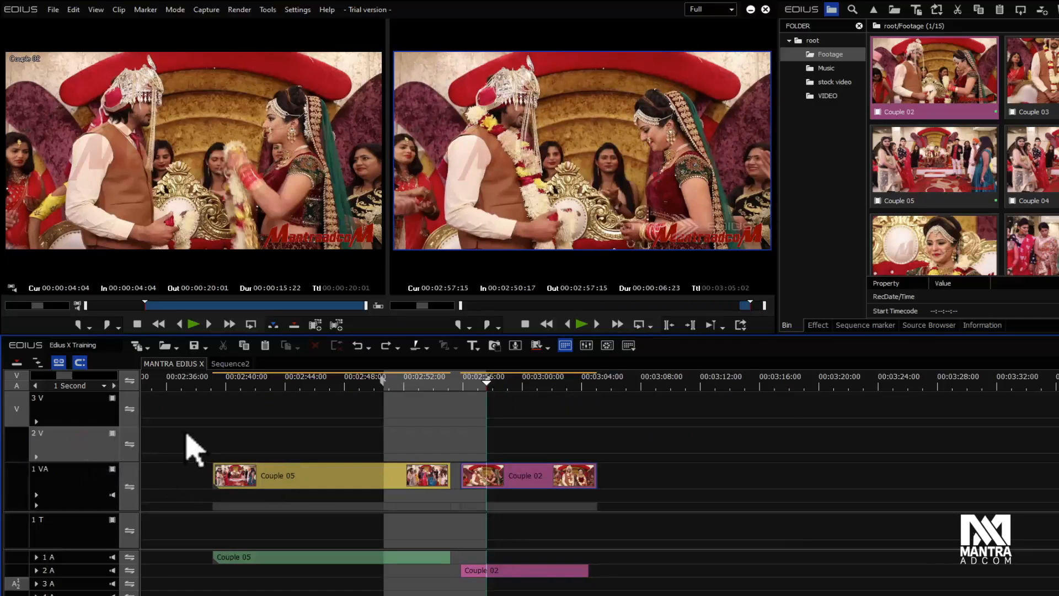
key(alt+x)
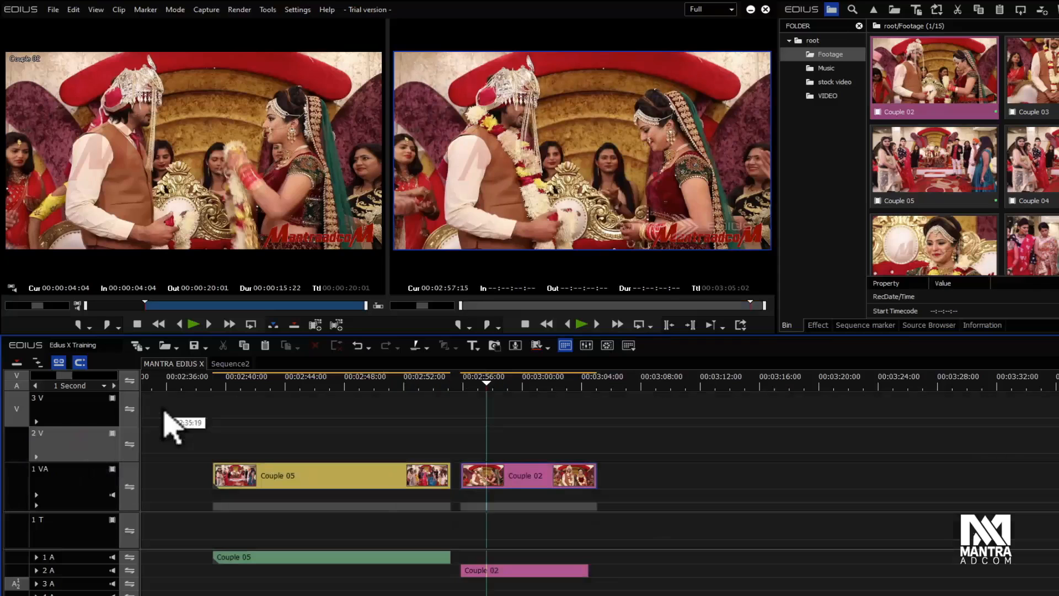
key(ctrl+z)
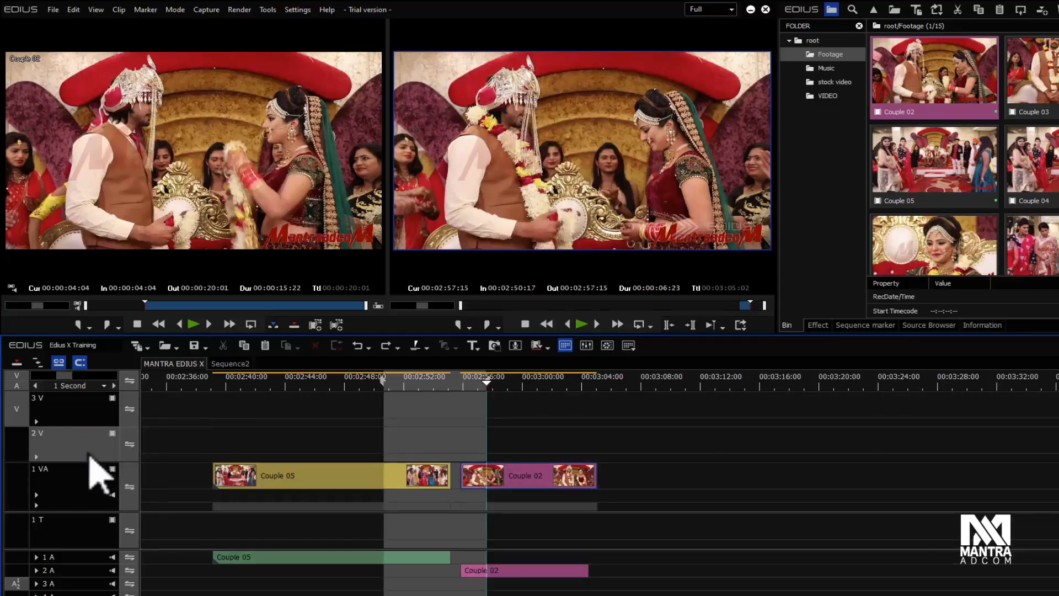
Step: Select track 1 VA and delete the In/Out range from it
click(87, 482)
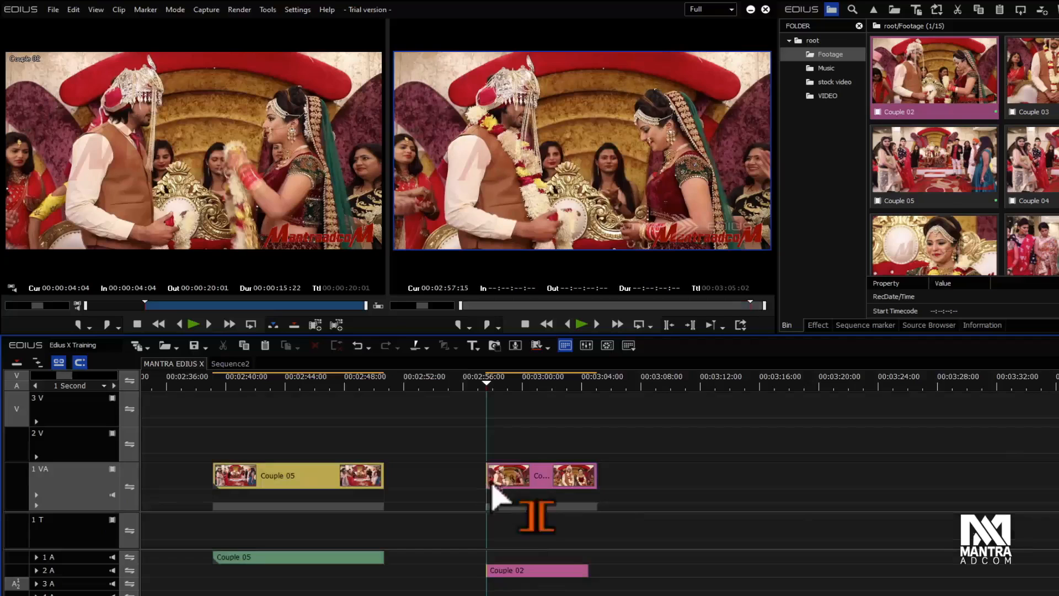
Step: Undo the In/Out range deletion on track 1 VA and ripple delete the In/Out range instead
click(557, 481)
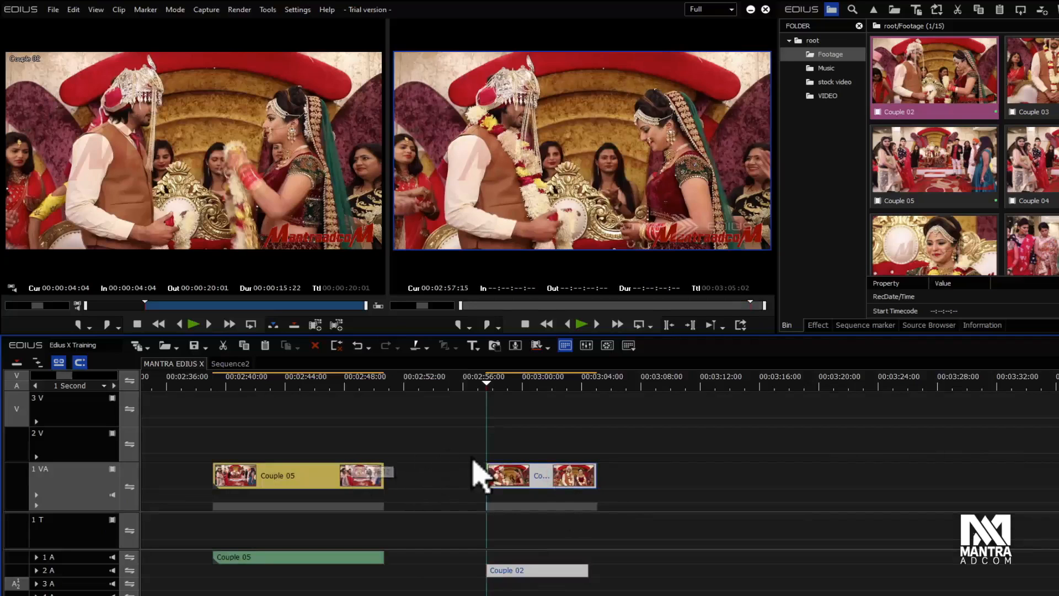
key(ctrl+z)
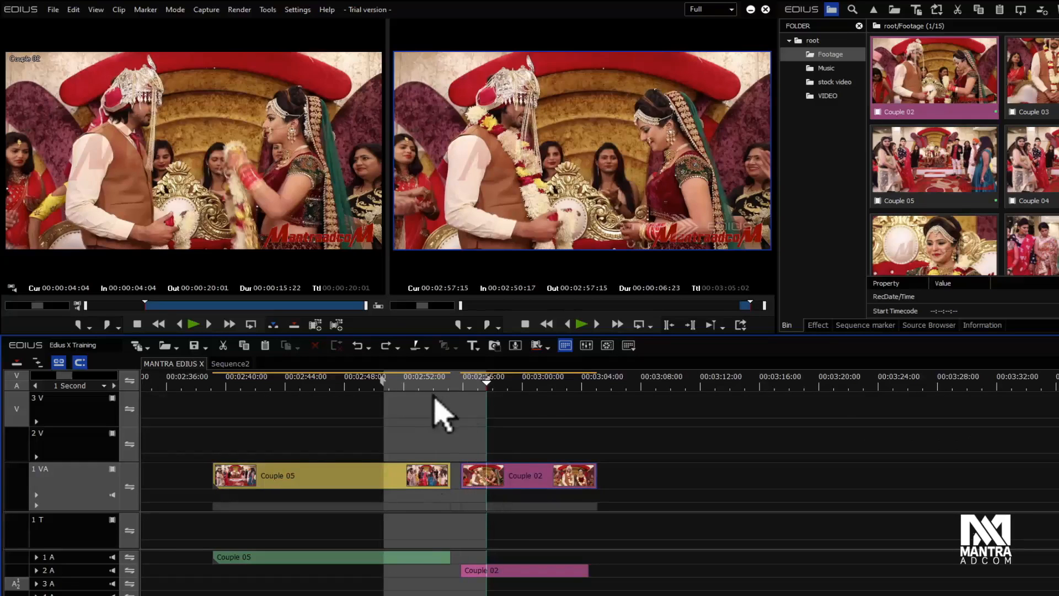
click(73, 9)
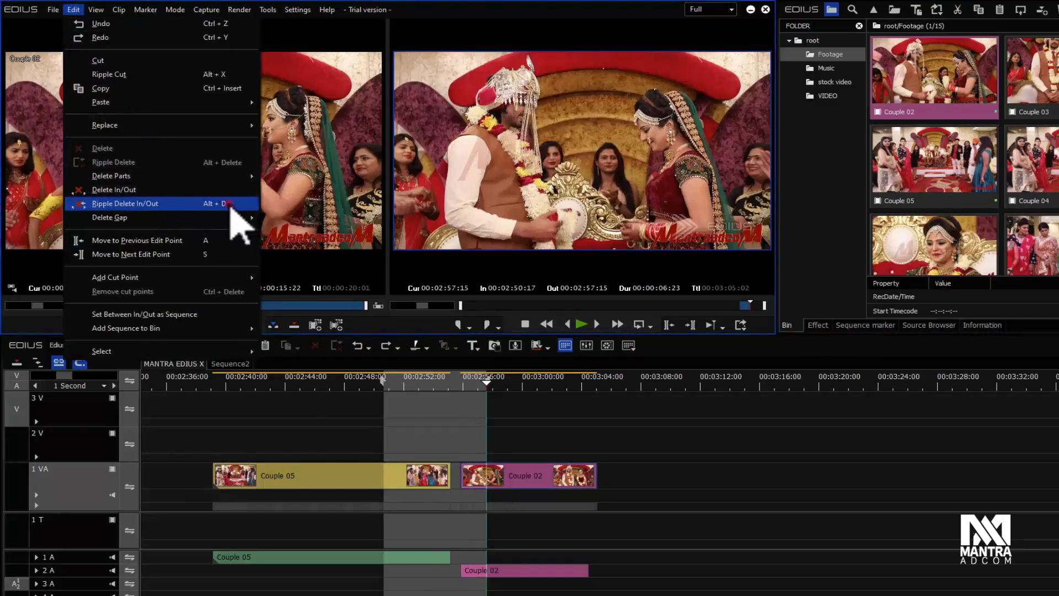
click(229, 204)
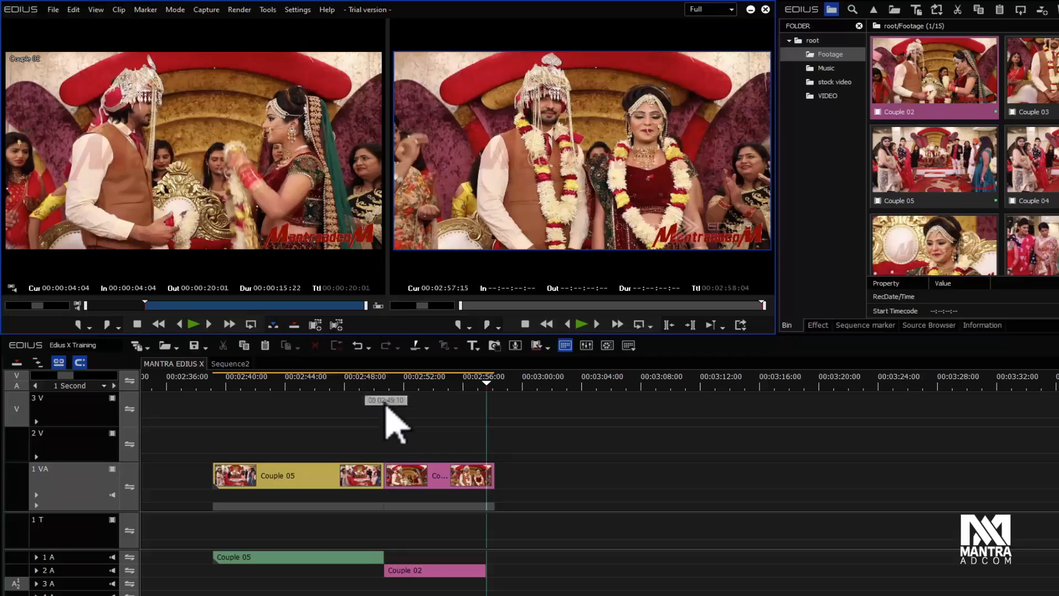
Step: Select the Couple 02 clip on track 1 VA and move it right to about 00:03:14
click(442, 478)
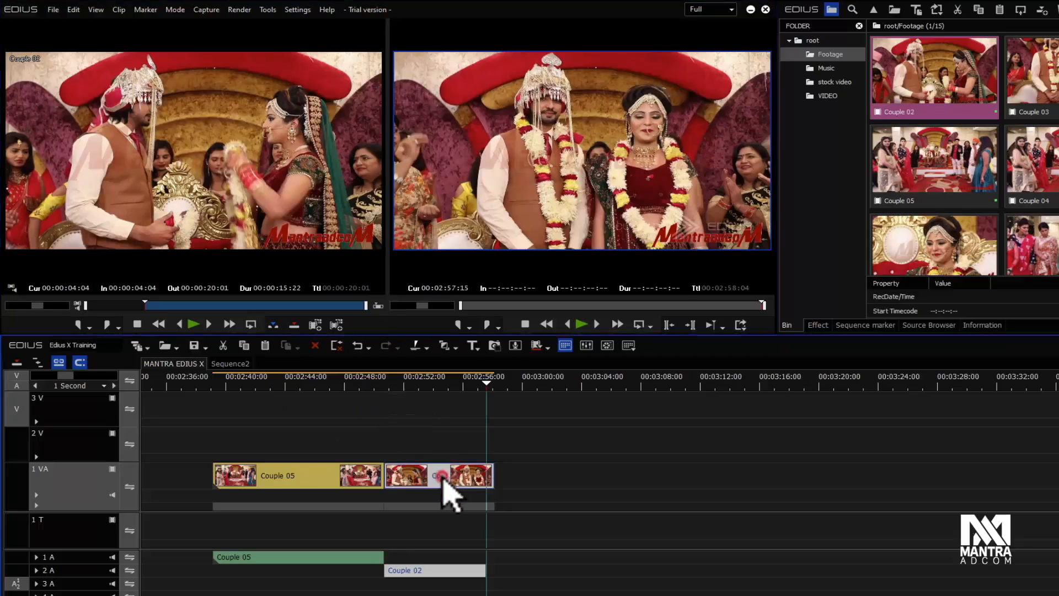
click(418, 442)
click(417, 475)
drag(437, 476, 803, 480)
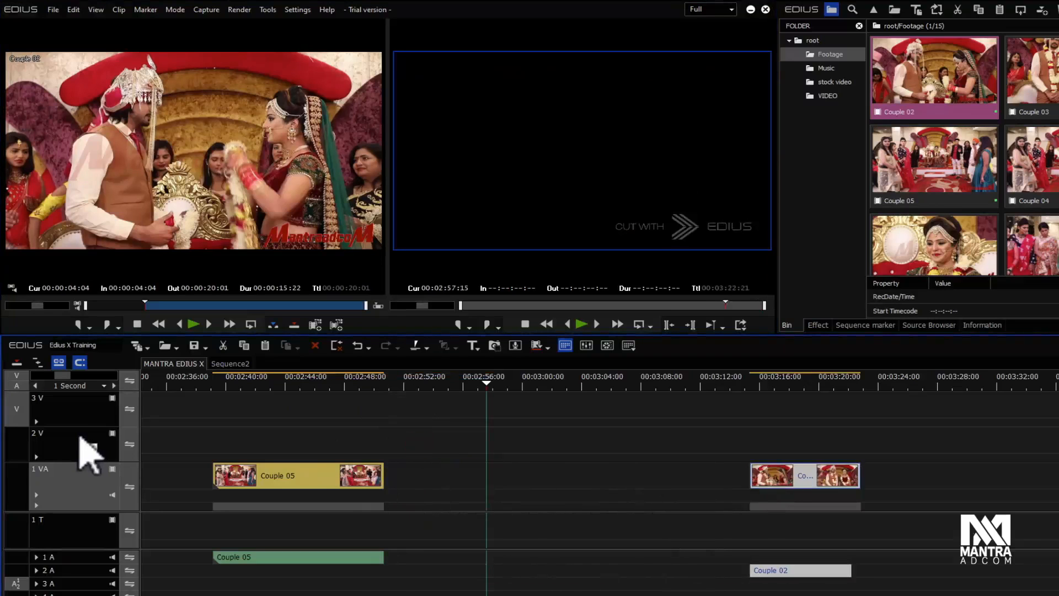
Step: Zoom the timeline out to 5 Seconds, select the later clips and move them right along the timeline
scroll(80, 437, up, 3)
scroll(80, 436, down, 5)
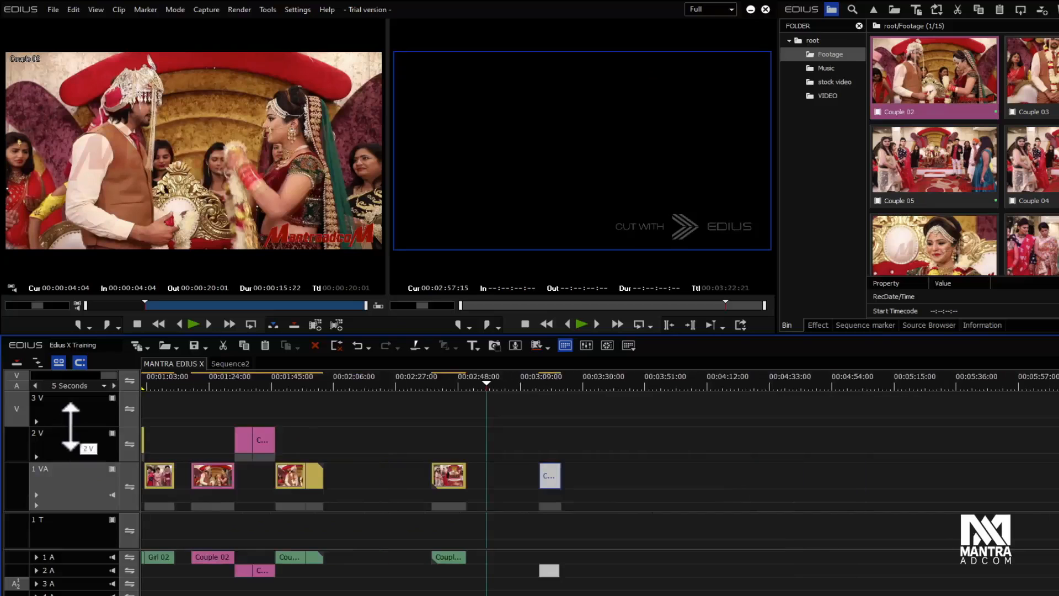
drag(354, 417, 225, 595)
drag(229, 479, 655, 480)
Step: Move clips back left behind the first clips on track 1 VA and place the timeline cursor in the gap at about 00:01:47
drag(567, 430, 437, 538)
drag(448, 484, 196, 485)
drag(287, 480, 220, 491)
drag(319, 388, 282, 421)
click(302, 416)
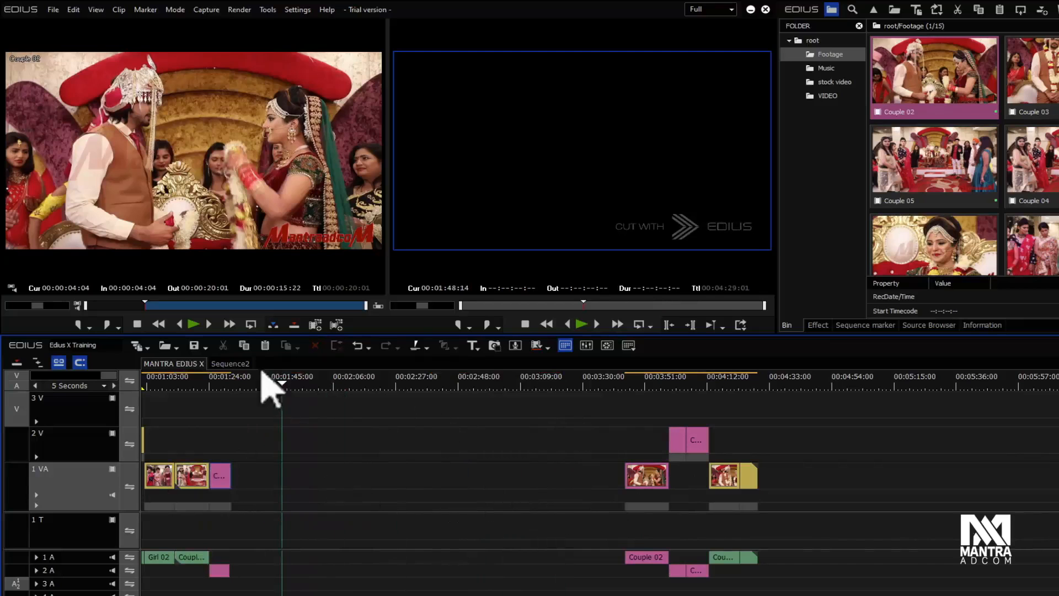
Step: Delete the gap at the cursor position, then undo it
click(74, 10)
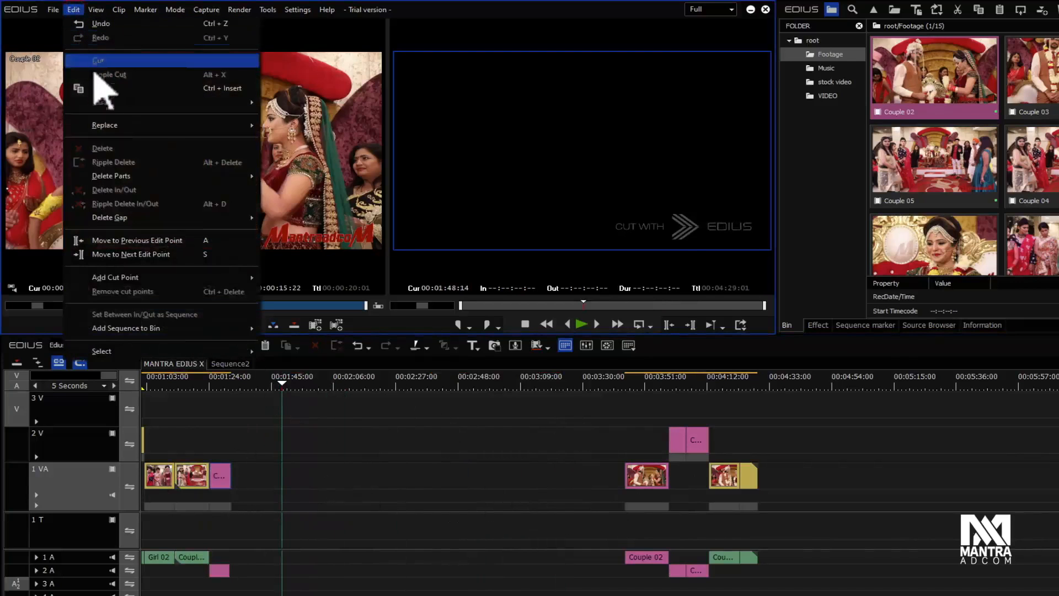
mouse_move(206, 221)
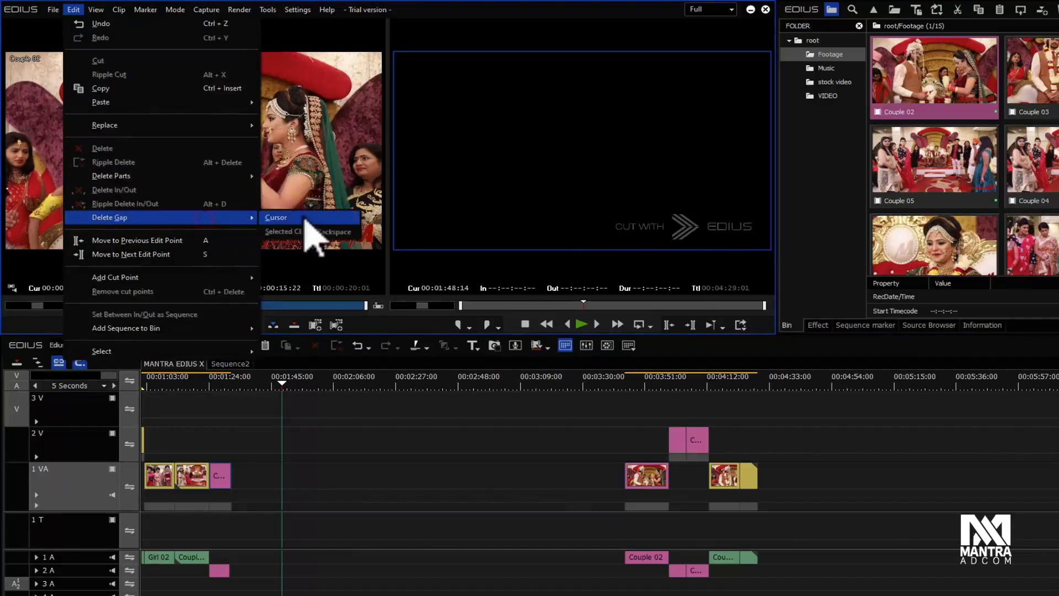
click(303, 218)
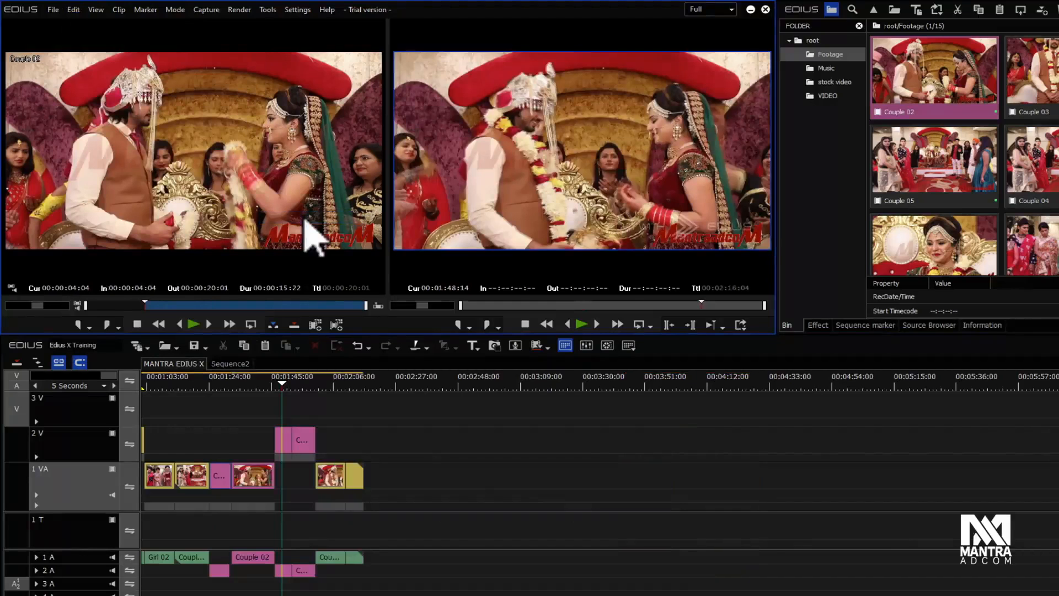
key(ctrl+z)
Step: Select the later clips and drag them left to close the gap, then undo the move
drag(572, 432, 844, 546)
drag(654, 484, 262, 480)
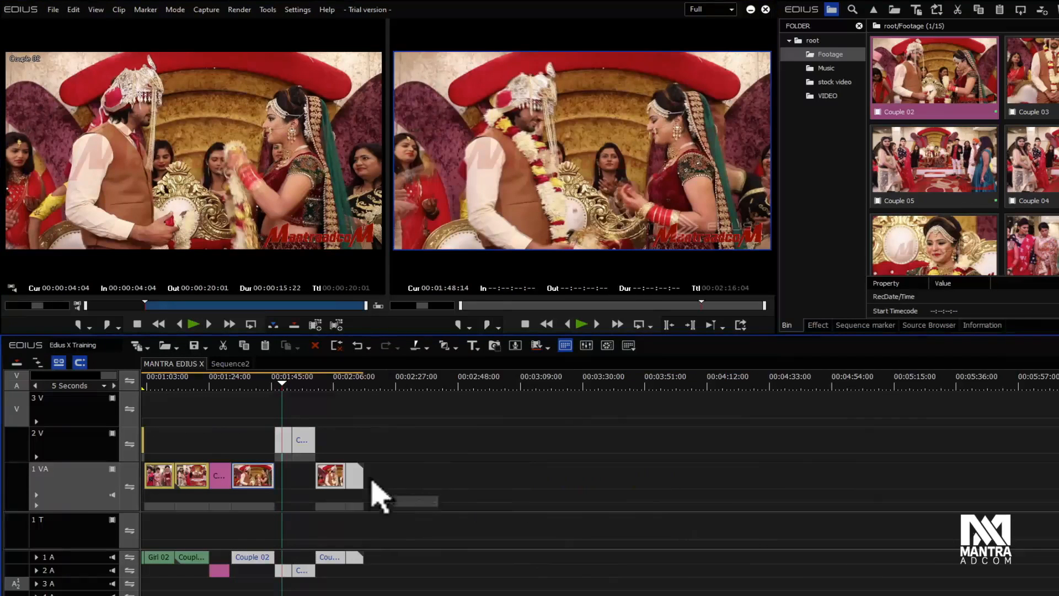
key(ctrl+z)
Step: Select the later clips, delete them and paste them back at the cursor position to close the gap
drag(604, 424, 856, 593)
key(Delete)
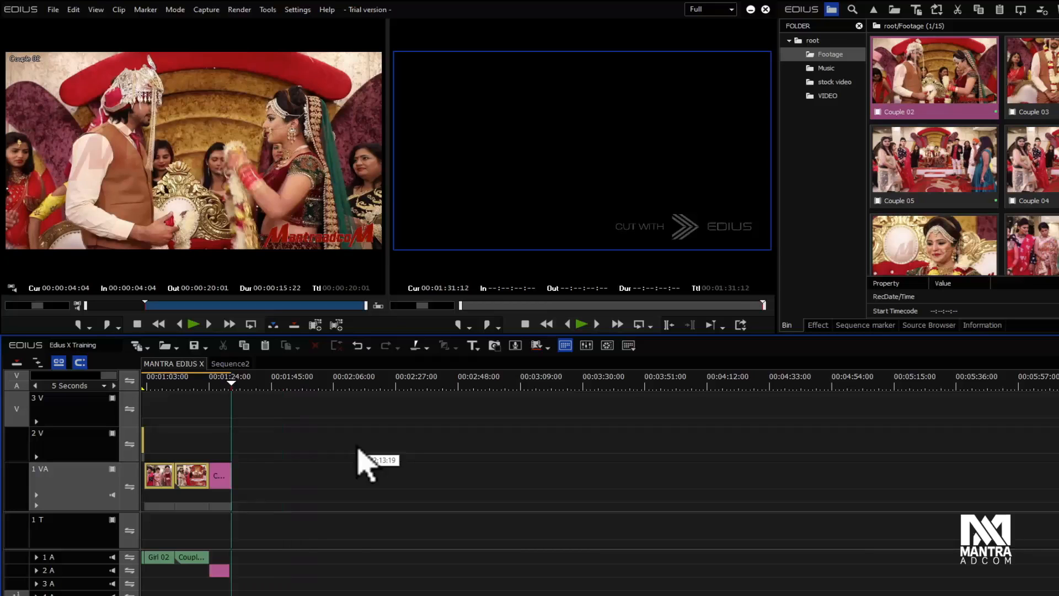
key(ctrl+v)
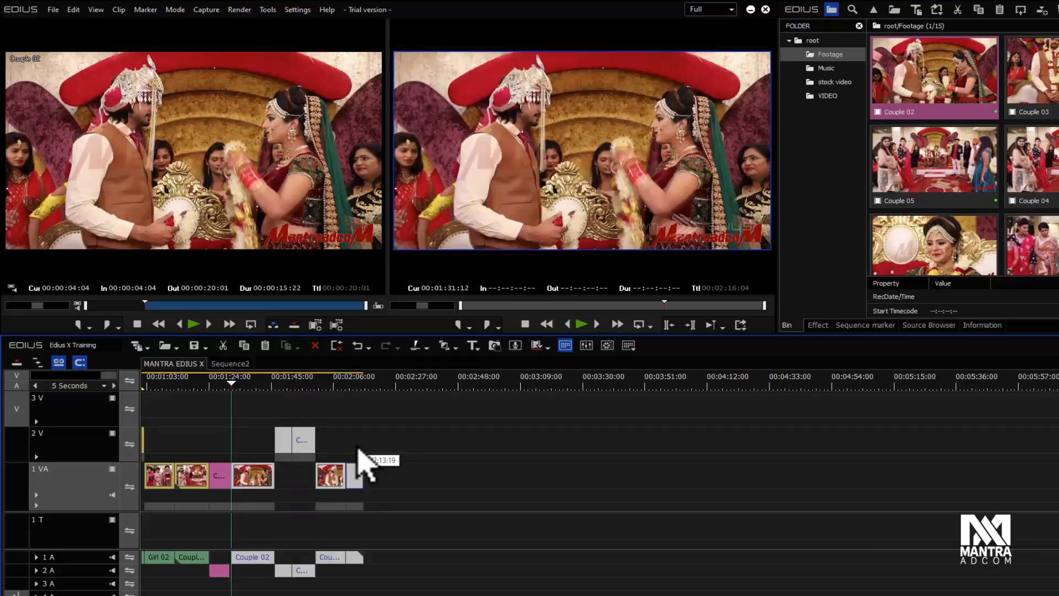
Step: Step the timeline cursor back and forth through the edit points of the sequence
key(Page_Up)
key(Page_Up)
key(Page_Up)
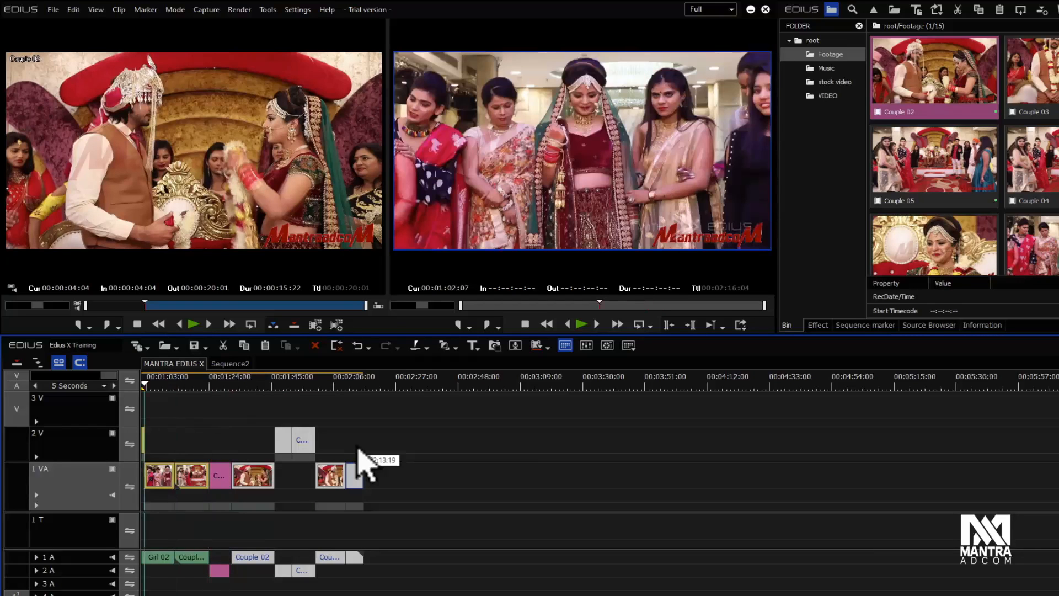
key(Page_Down)
key(Page_Down)
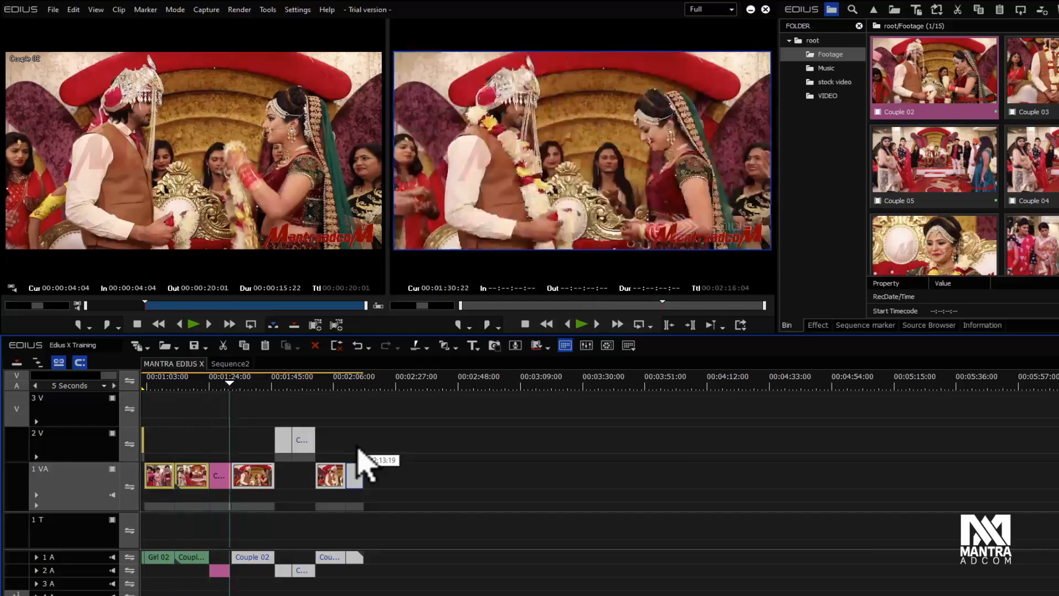
key(Page_Down)
key(Page_Down)
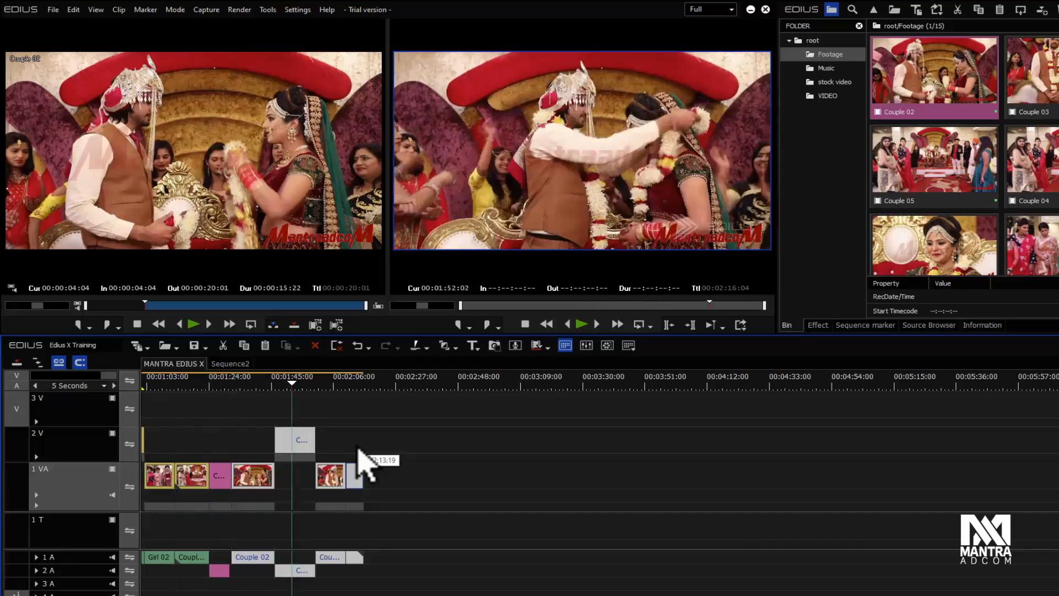
key(Page_Down)
key(Page_Down)
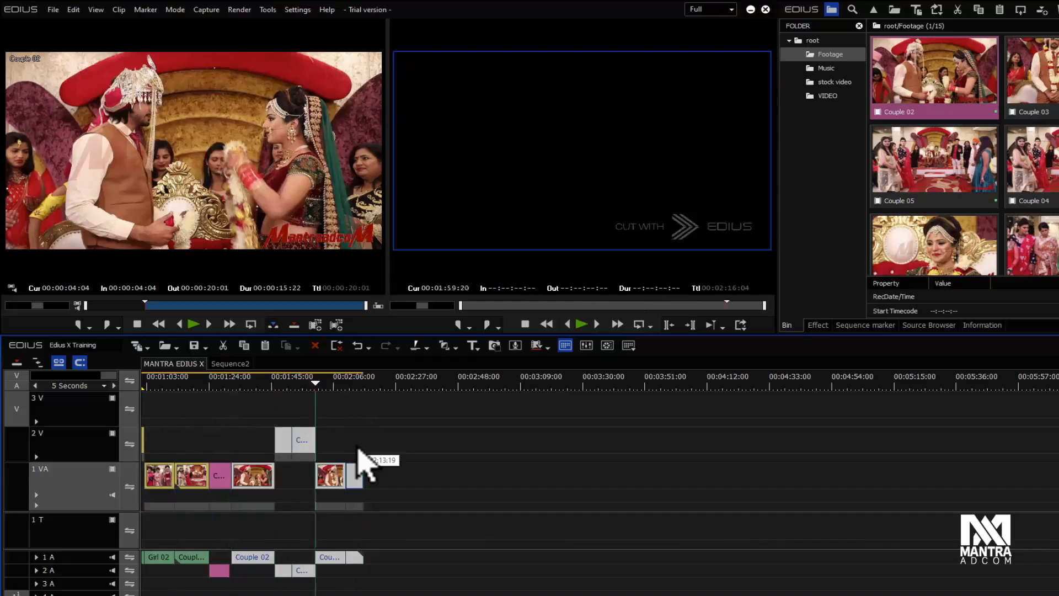
key(Page_Up)
key(Page_Up)
key(Page_Up)
key(Page_Up)
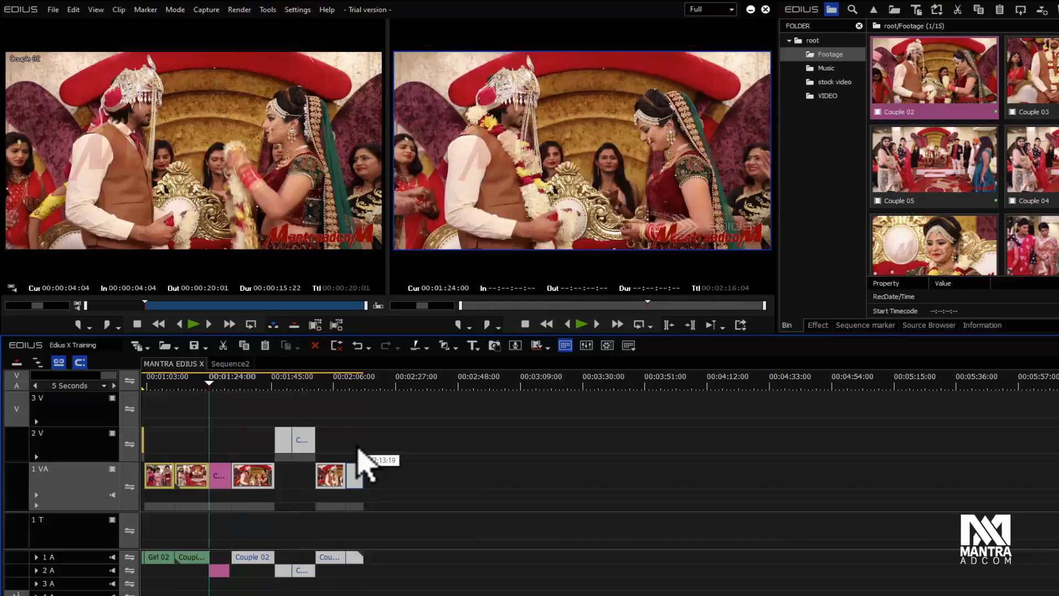
key(Page_Down)
key(Page_Down)
key(Page_Down)
key(Page_Down)
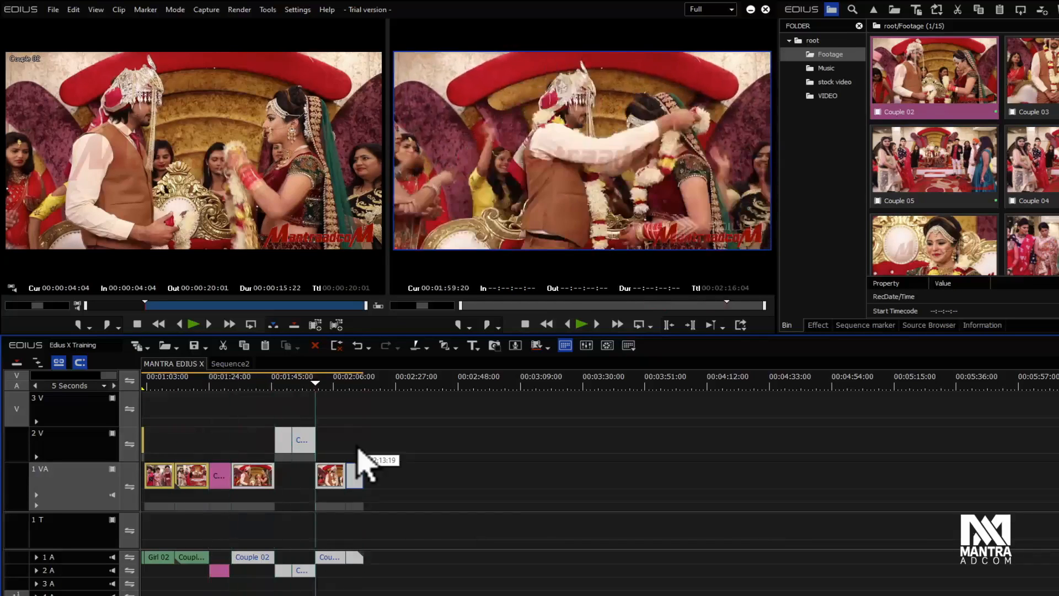
key(Page_Down)
key(Page_Up)
key(Page_Up)
key(Page_Up)
key(Page_Up)
key(Page_Up)
key(Page_Up)
key(Page_Up)
key(Page_Up)
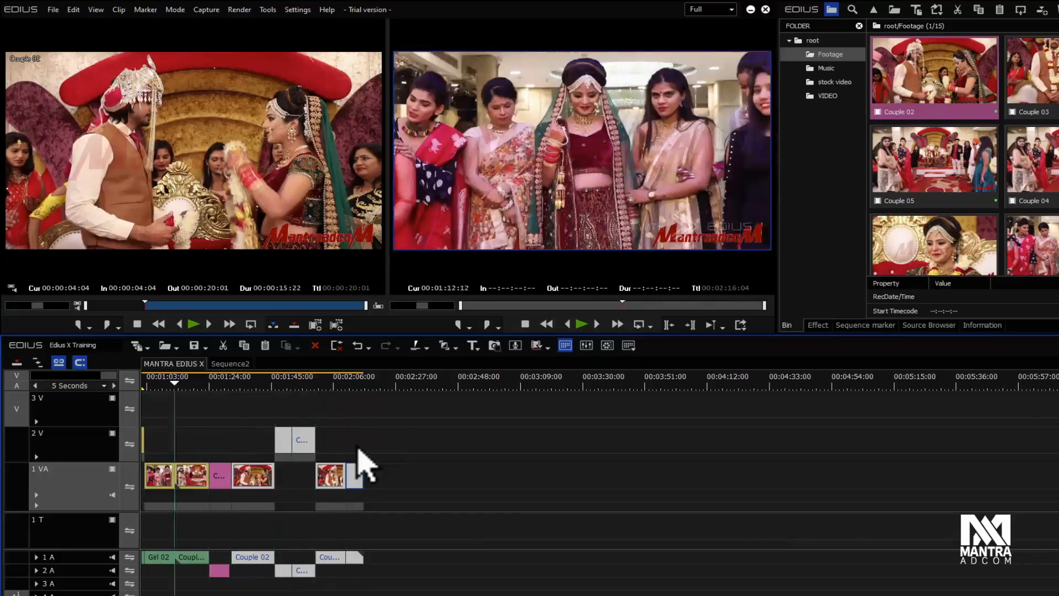
key(Page_Down)
key(Page_Down)
key(Page_Down)
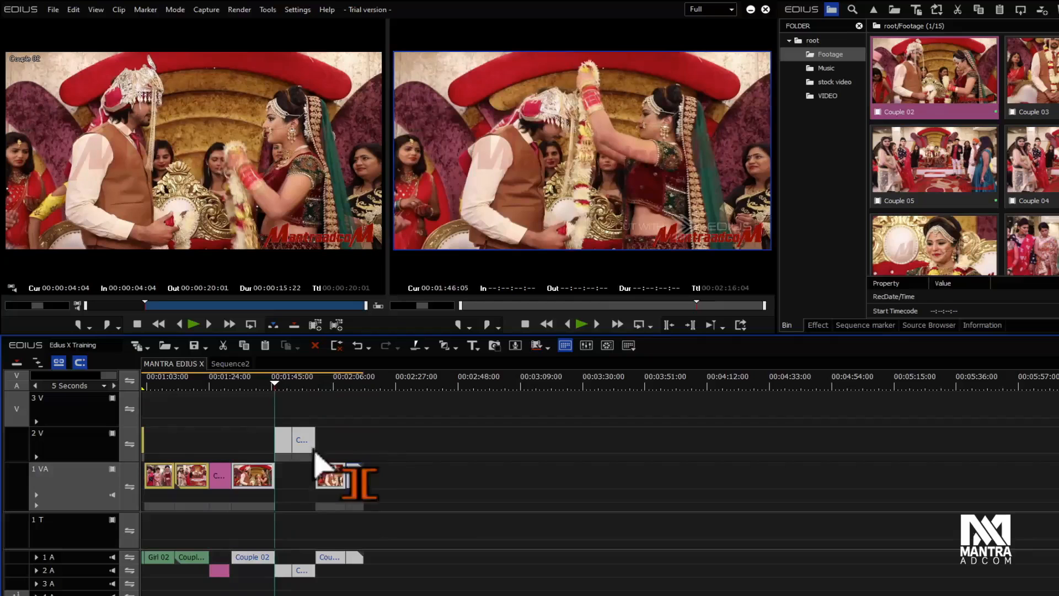
Step: Select the clip on track 2 V and review the cut point options
click(292, 384)
click(314, 385)
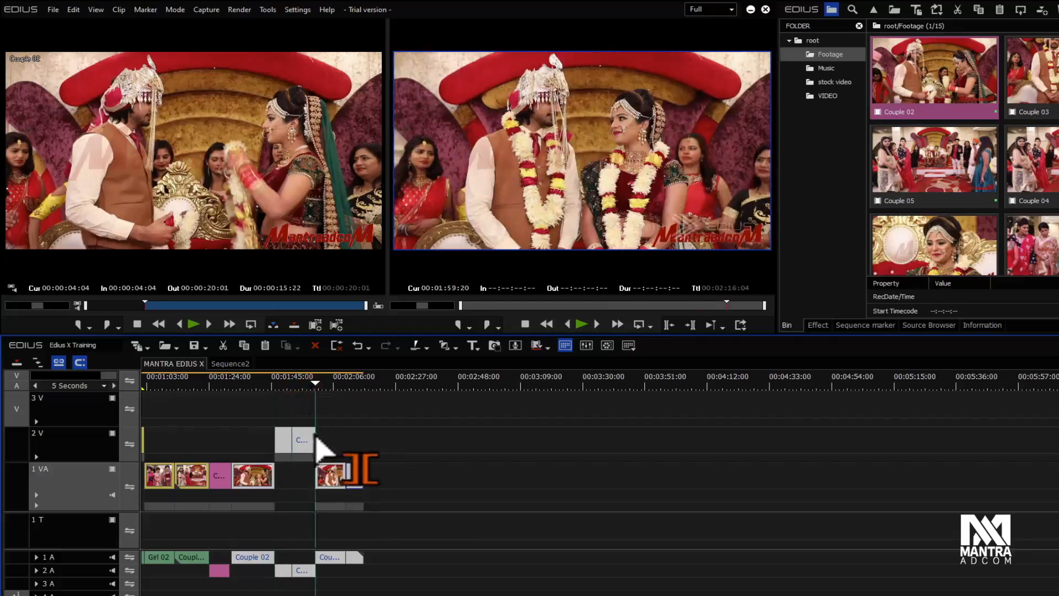
drag(316, 442, 395, 436)
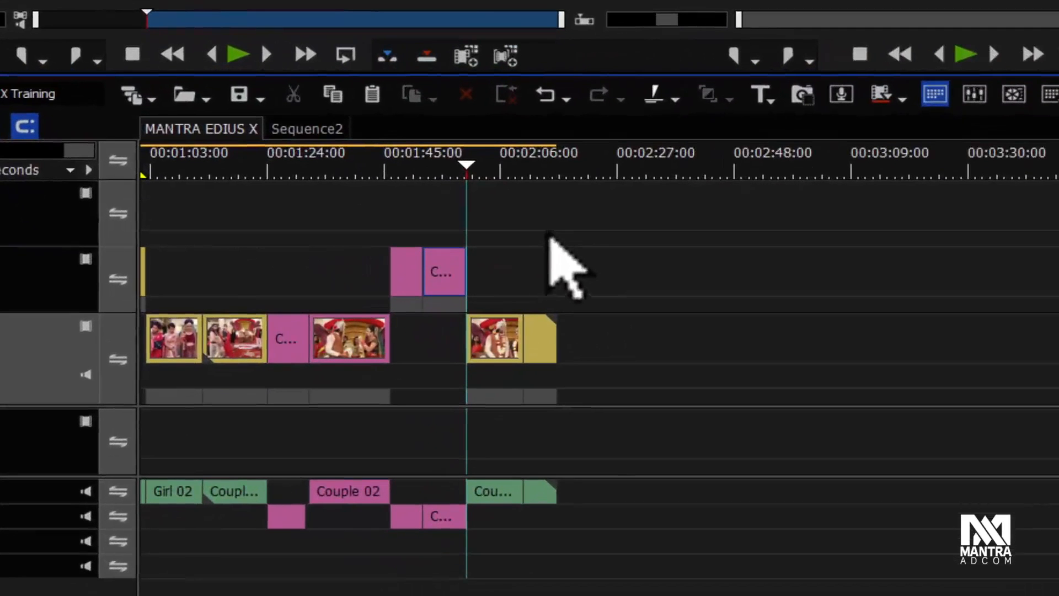
click(393, 252)
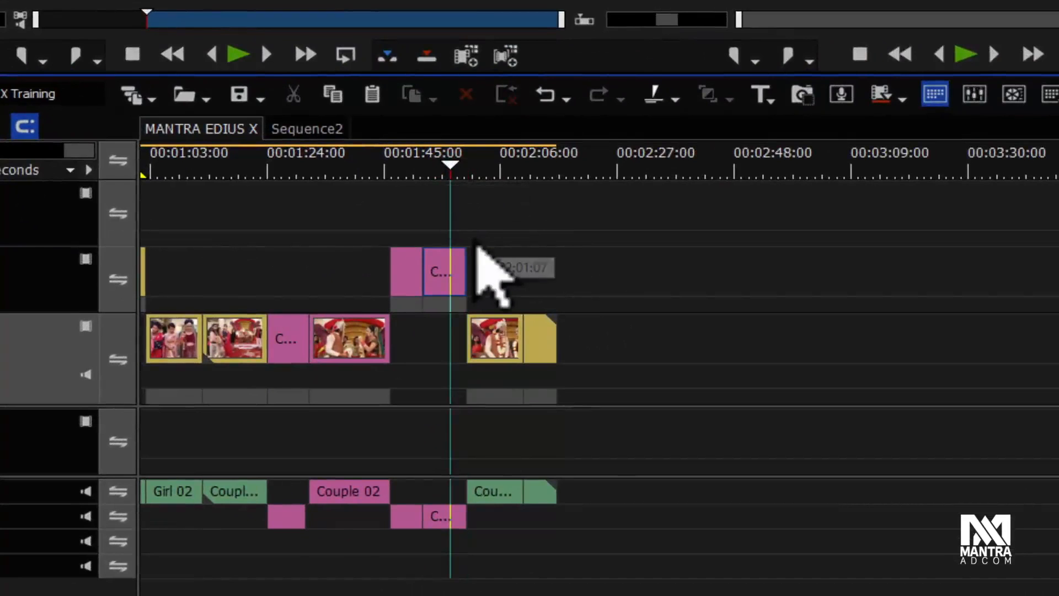
click(674, 98)
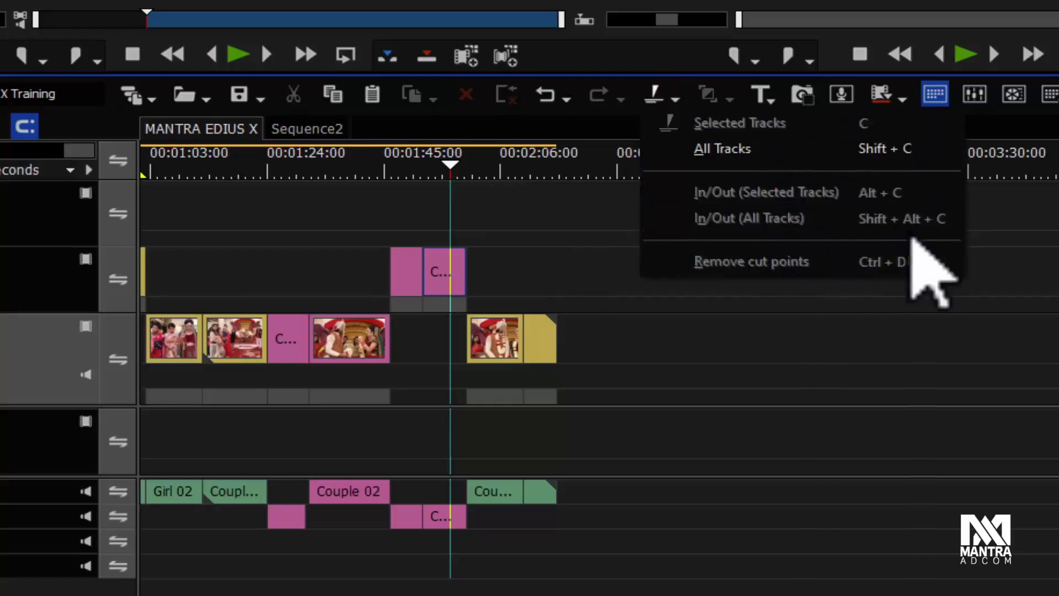
Step: Mark In at about 00:01:38 and Out at about 00:02:06 on the timeline
click(346, 174)
key(i)
click(498, 169)
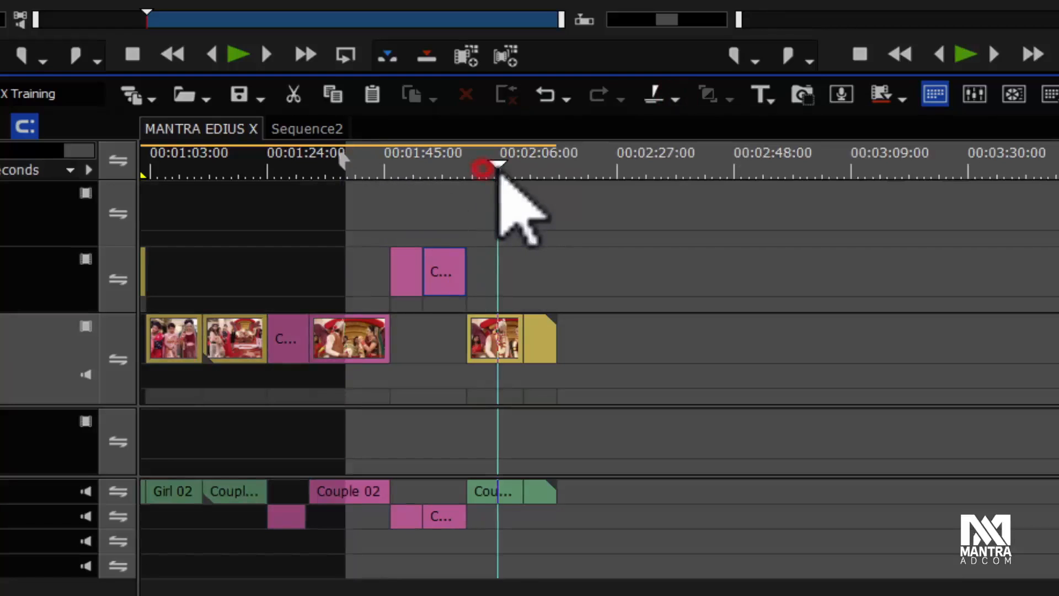
key(o)
Step: Add cut points at the In and Out points on all tracks
click(677, 98)
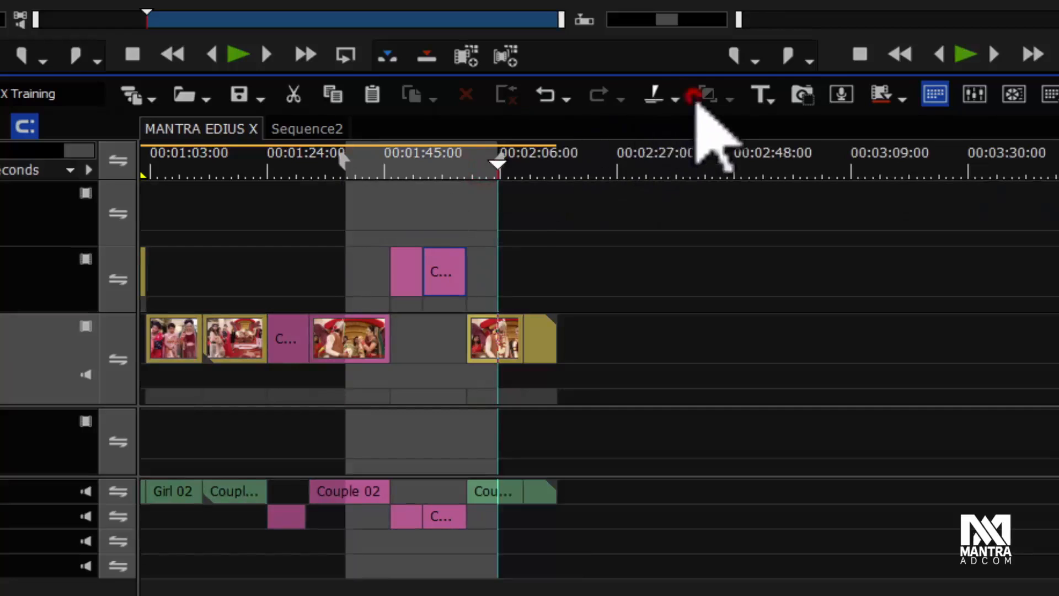
click(853, 220)
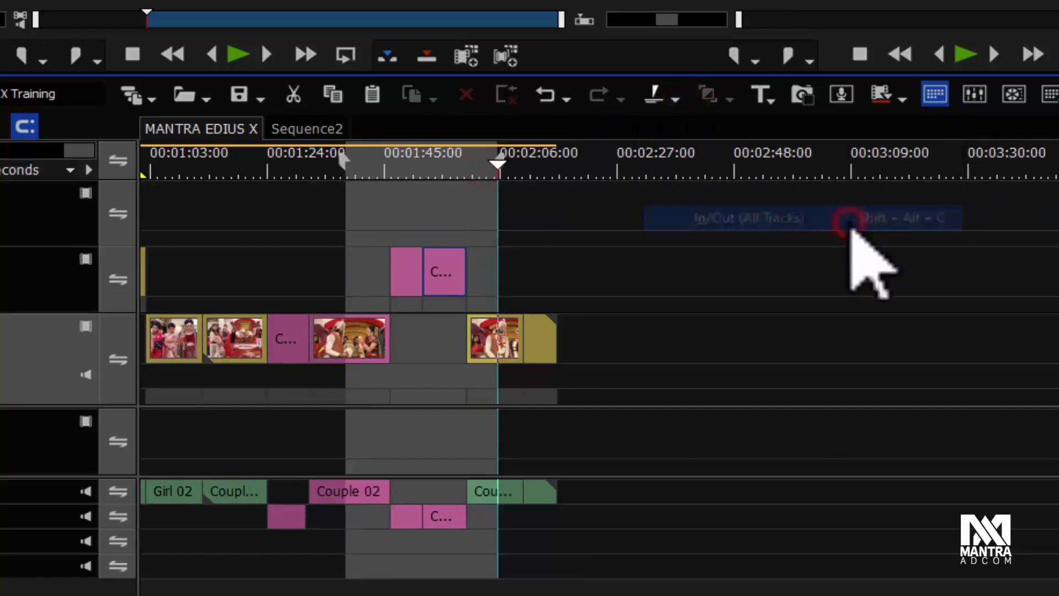
click(667, 282)
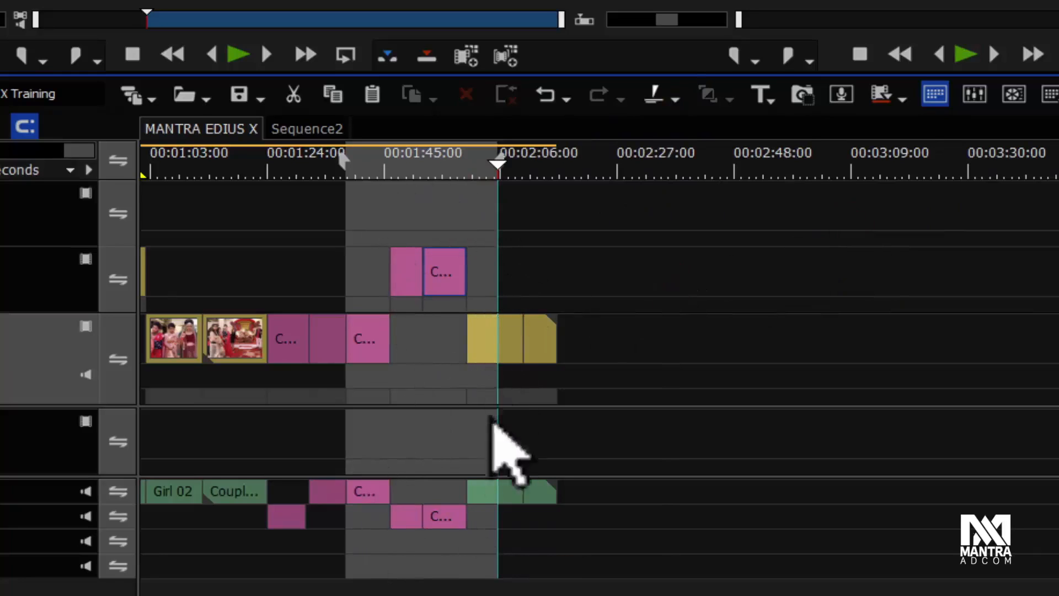
Step: Select the clips inside the In/Out range and move them right, then undo the move
drag(449, 176, 460, 216)
drag(371, 229, 513, 591)
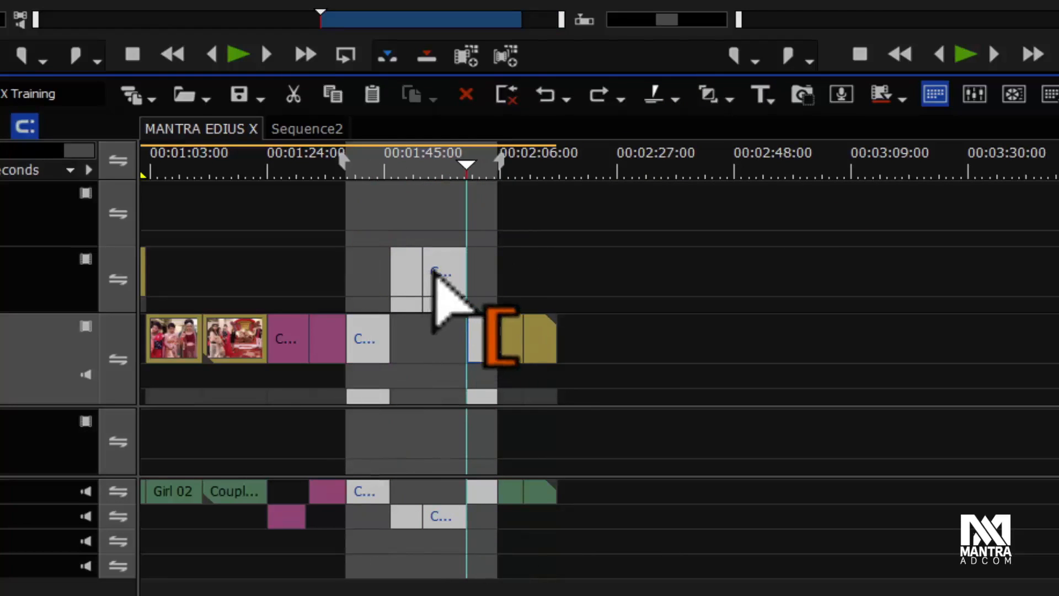
drag(442, 268, 979, 343)
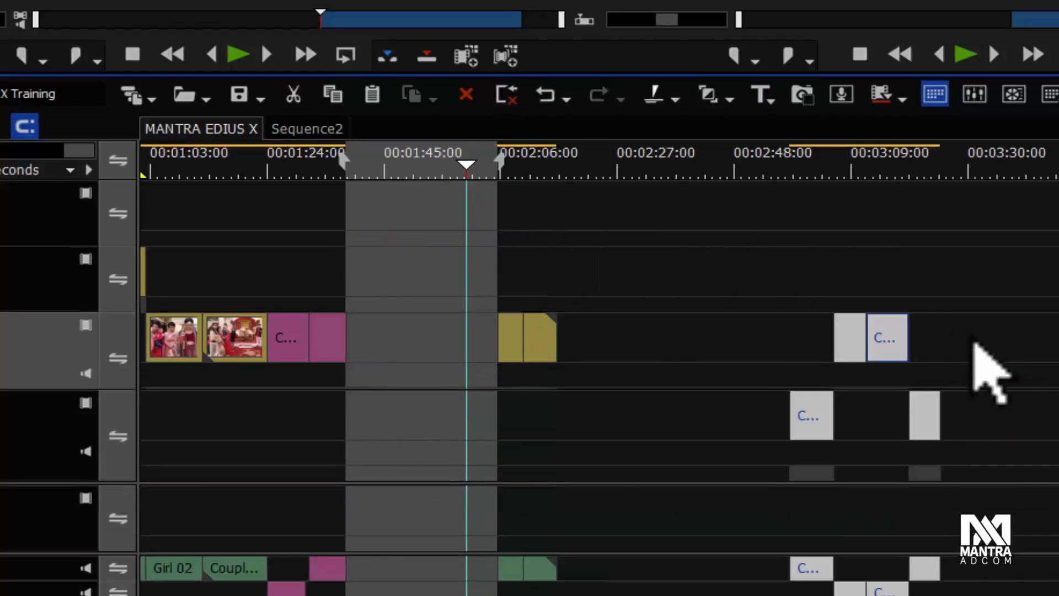
key(ctrl+z)
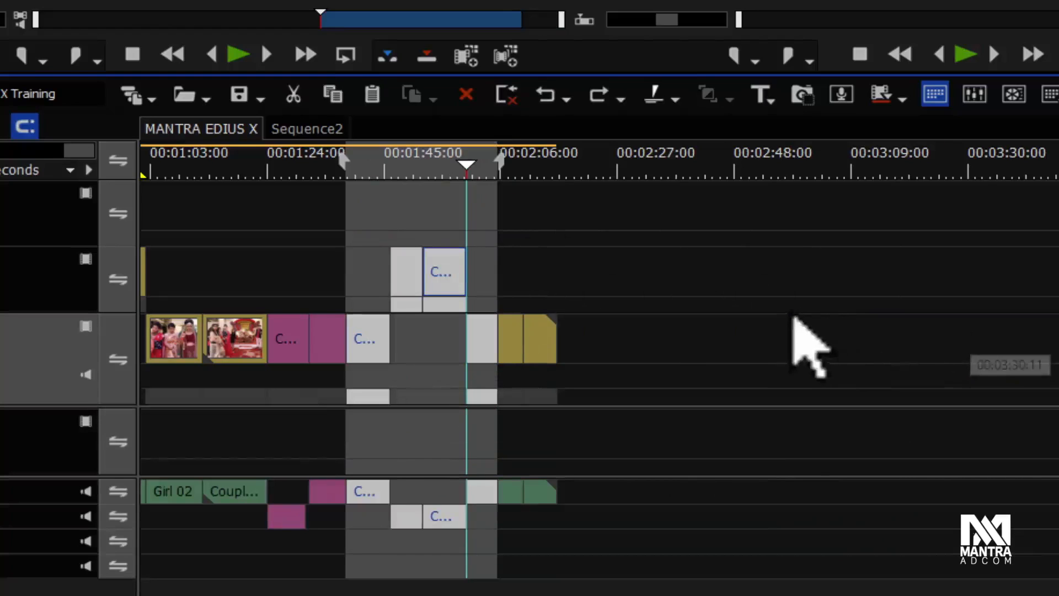
click(579, 230)
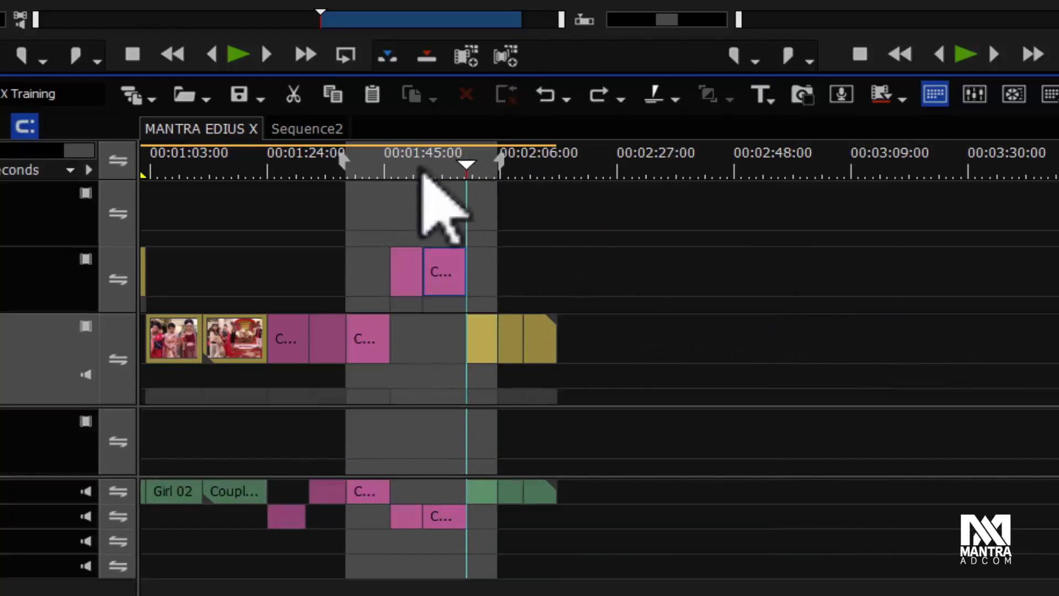
drag(215, 166, 398, 236)
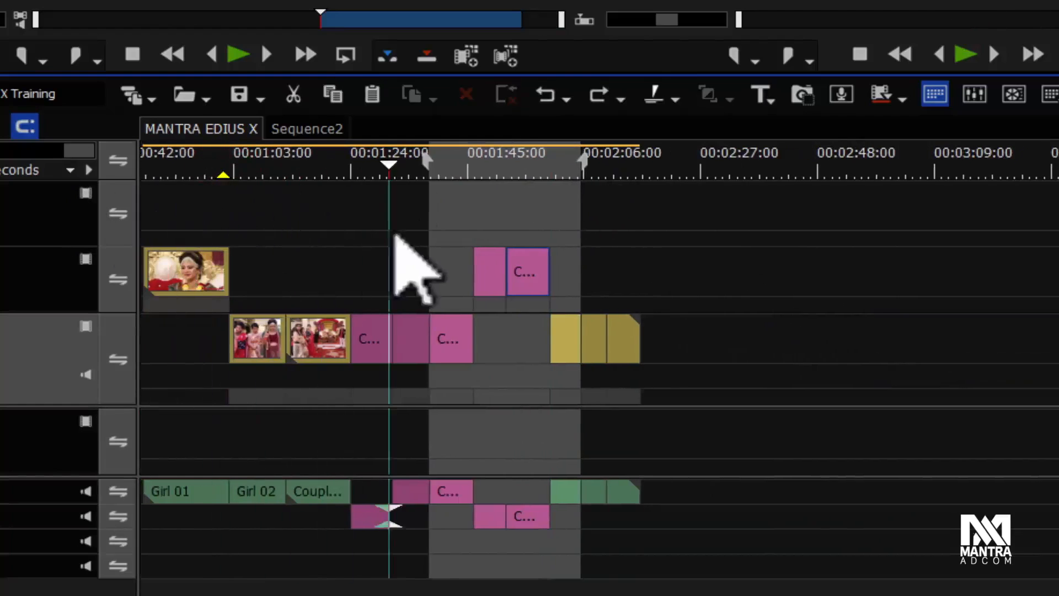
click(675, 98)
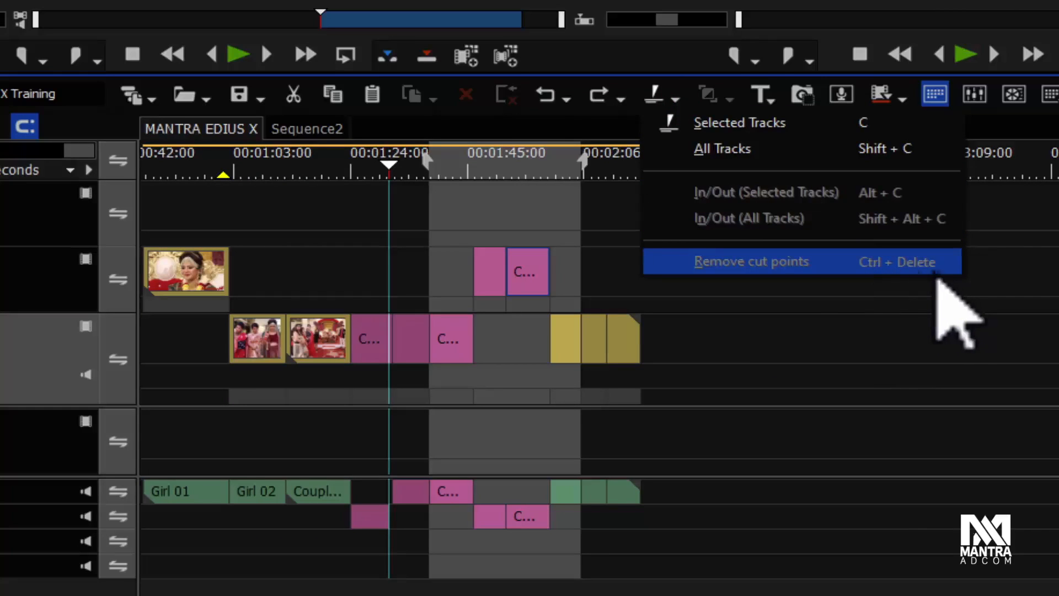
click(450, 269)
click(430, 336)
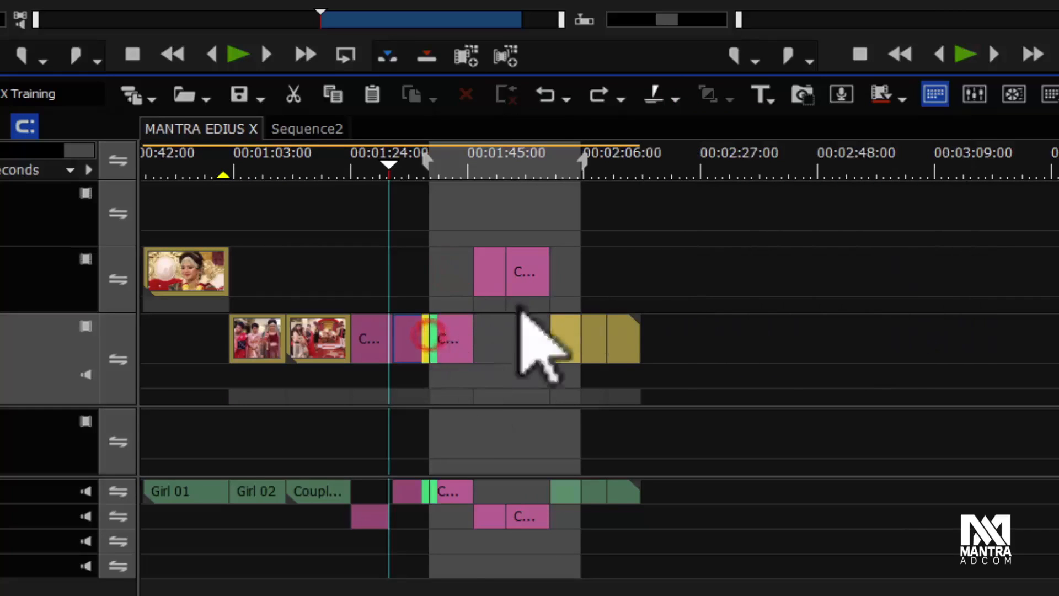
Step: Select the clips across the In/Out range on all tracks and remove their cut points
click(691, 239)
drag(728, 217, 551, 419)
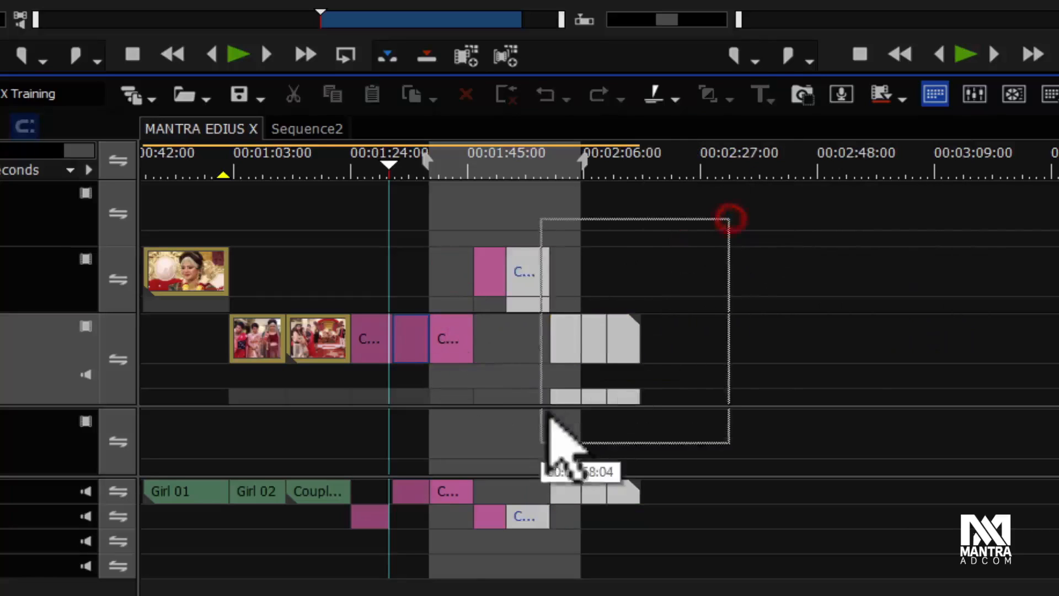
drag(406, 229, 608, 569)
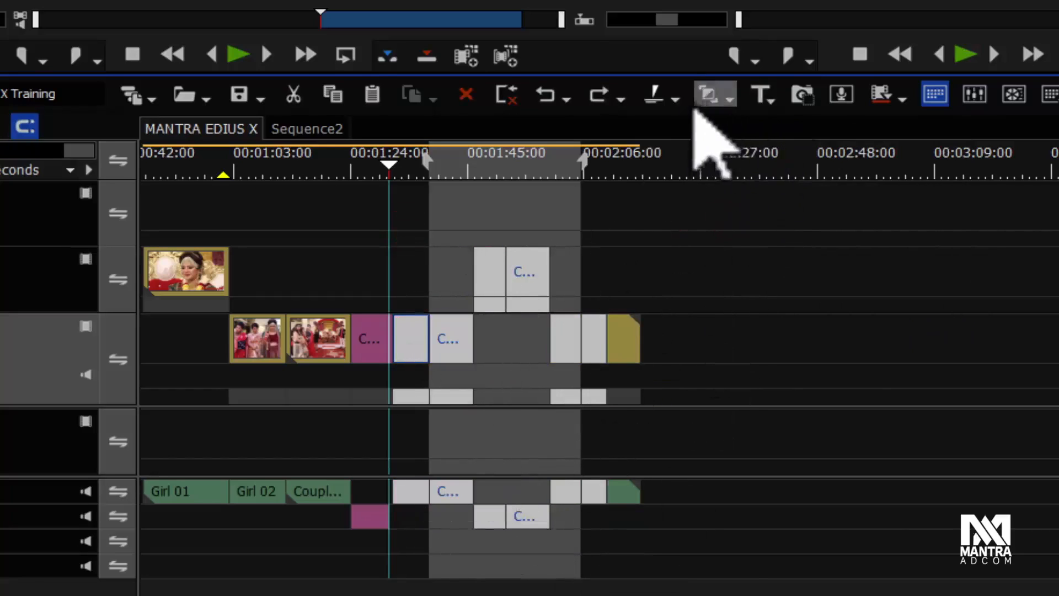
click(676, 100)
click(850, 266)
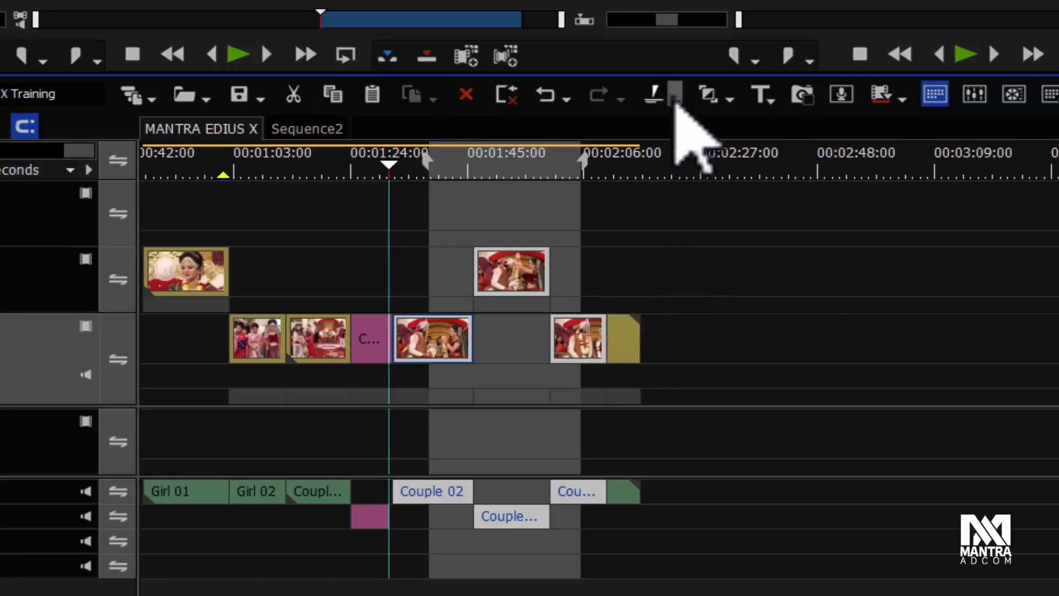
click(675, 98)
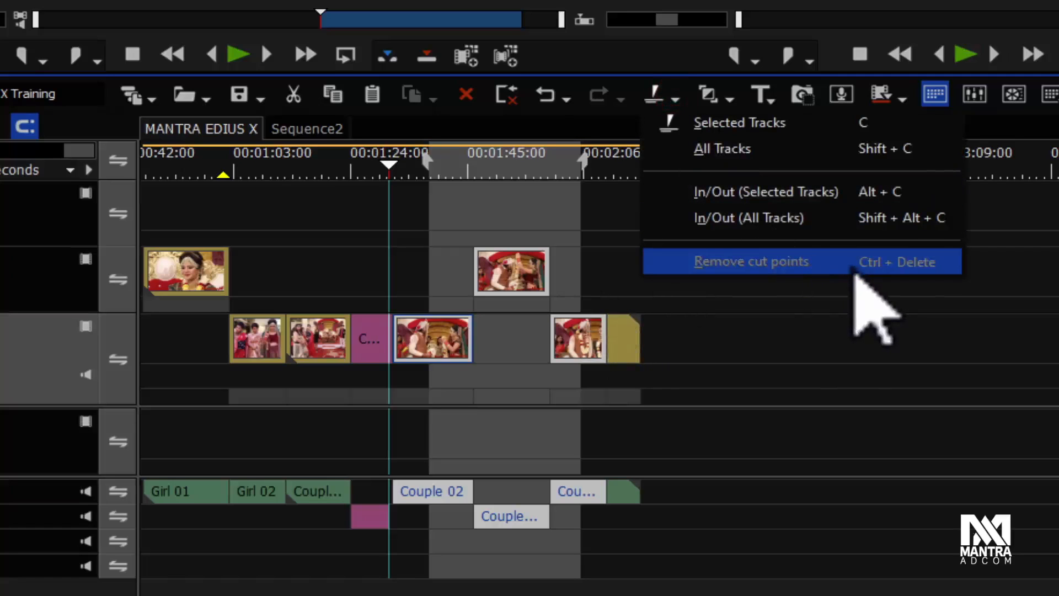
click(834, 374)
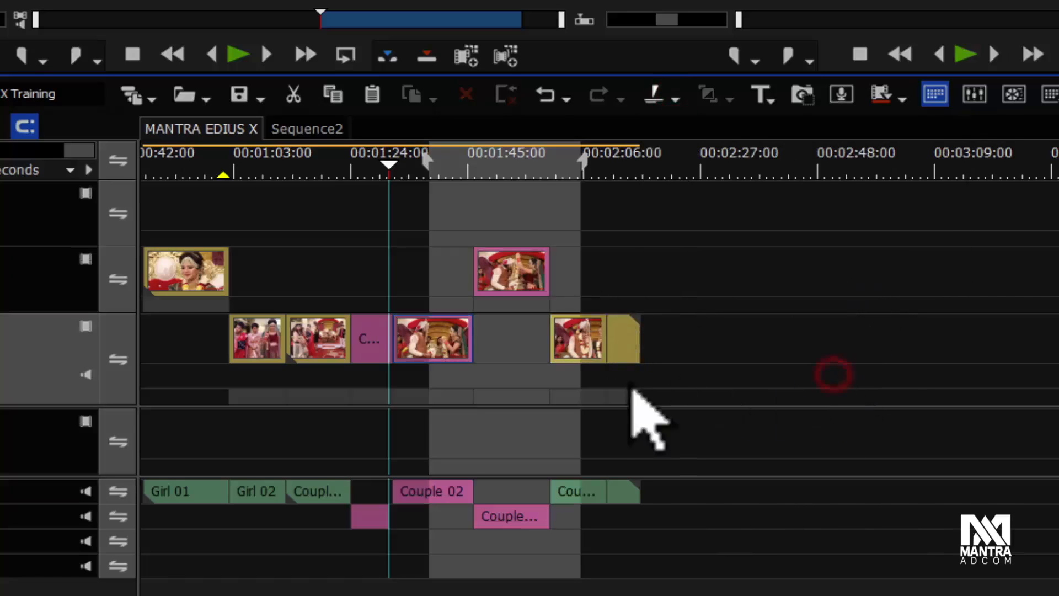
click(773, 413)
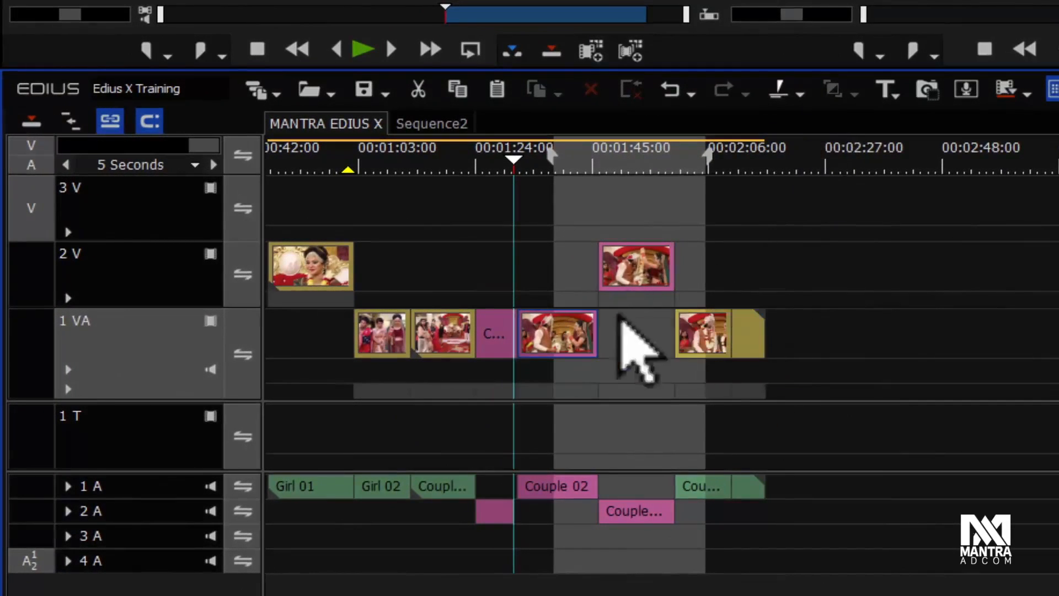
Step: Select the last Couple clip on track 1 VA and its audio tail on 1 A, delete them, then undo the deletion
click(712, 351)
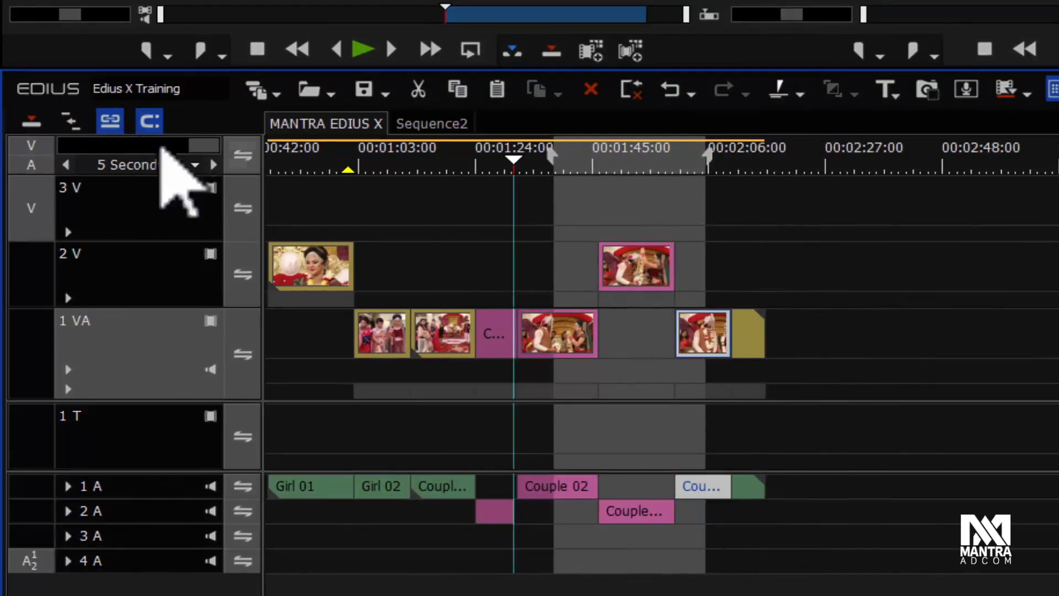
click(109, 121)
click(109, 122)
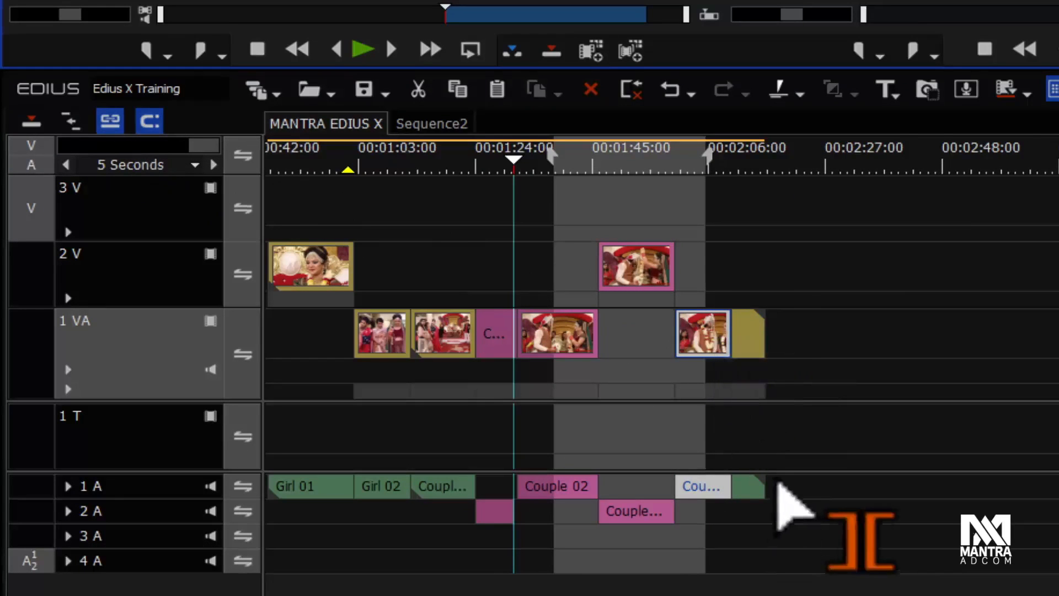
drag(776, 489, 687, 485)
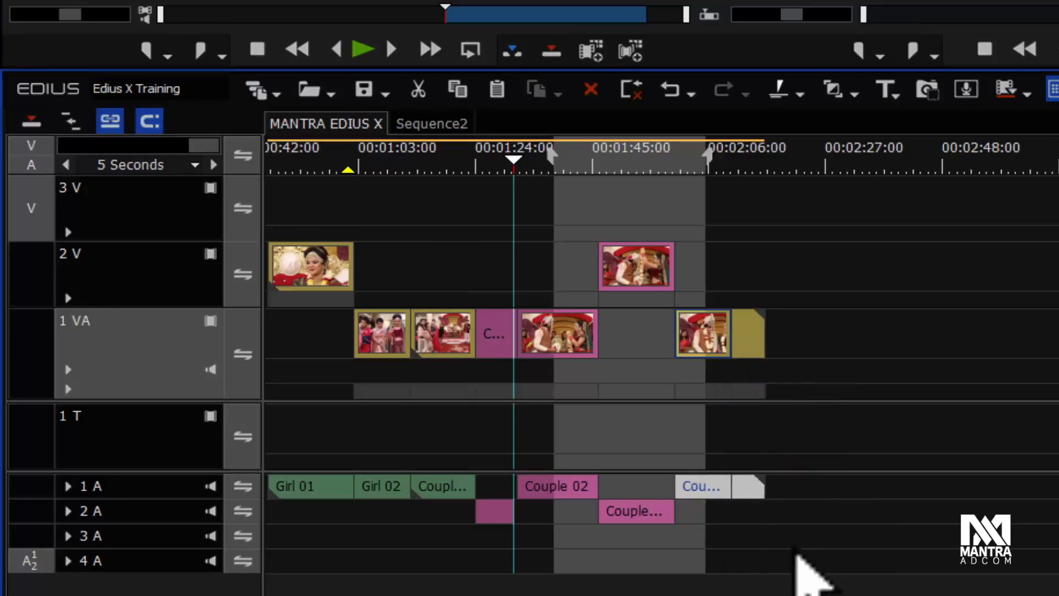
key(Delete)
key(ctrl+z)
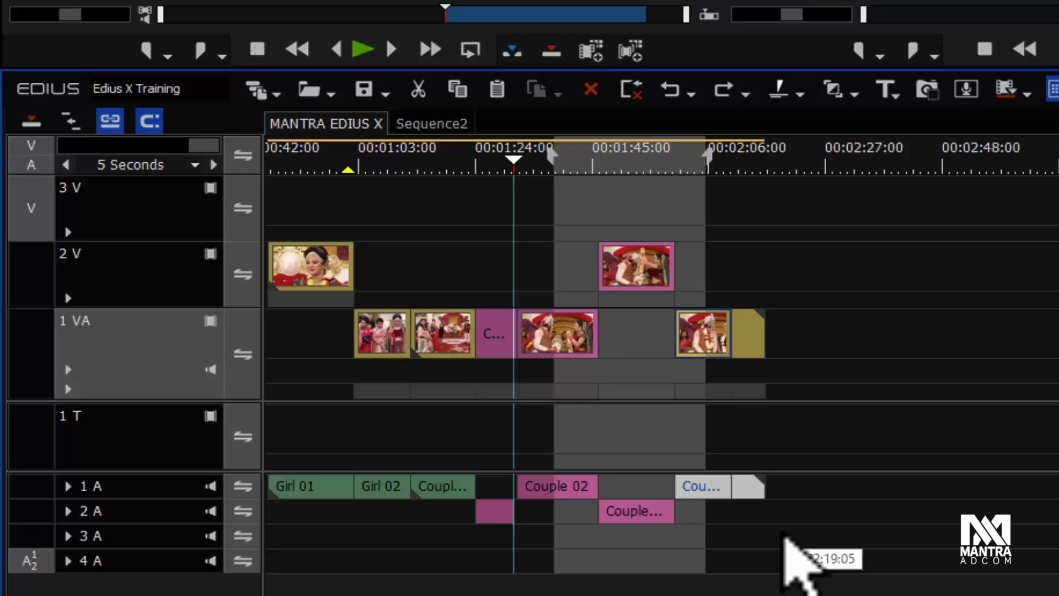
Step: Move the timeline cursor back to the start of the pink clip on track 1 VA, about 00:01:17
drag(516, 161, 478, 183)
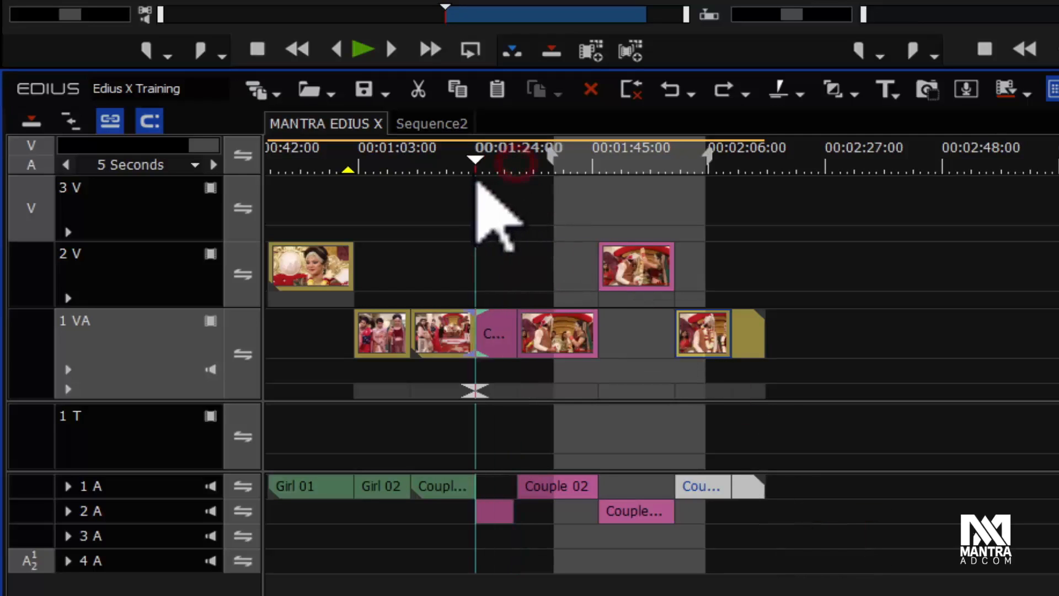